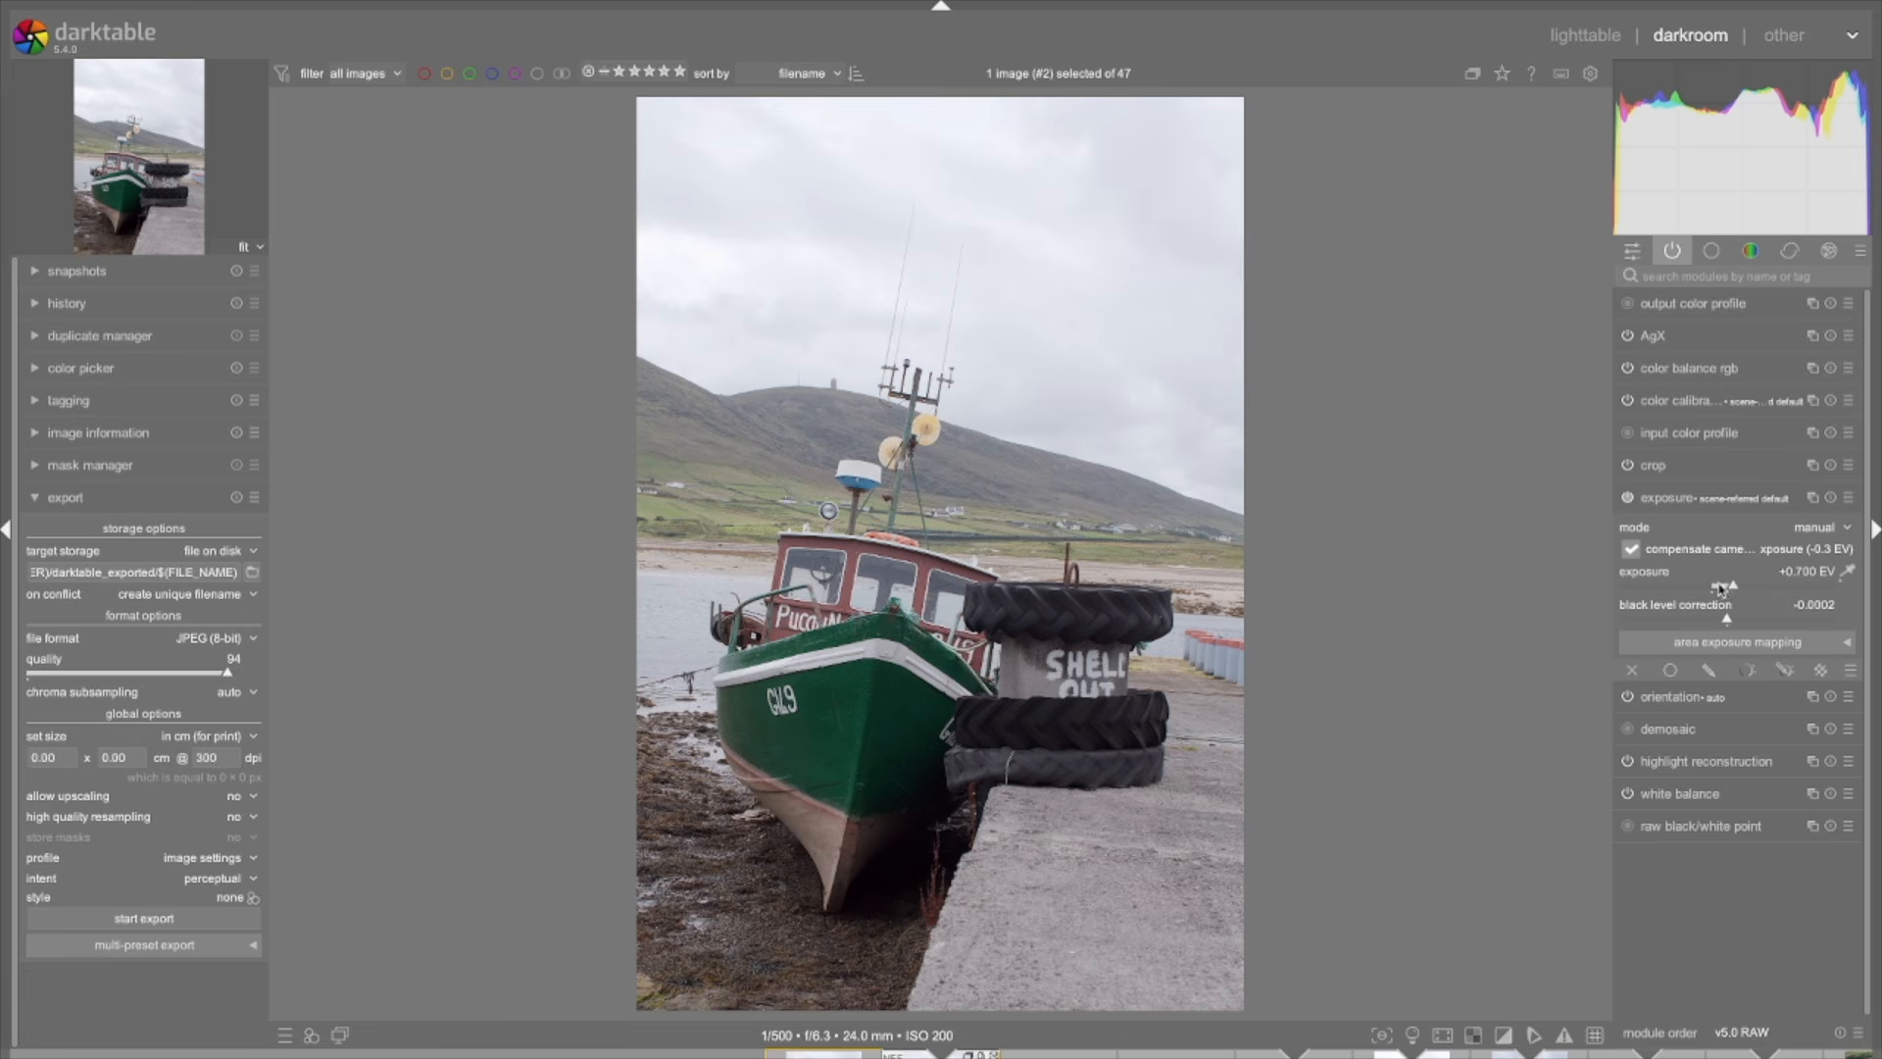
- Try an exposure of -0.486 EV and reset the exposure module, and compare the photo with highlight reconstruction off and on
drag(1728, 588, 1700, 590)
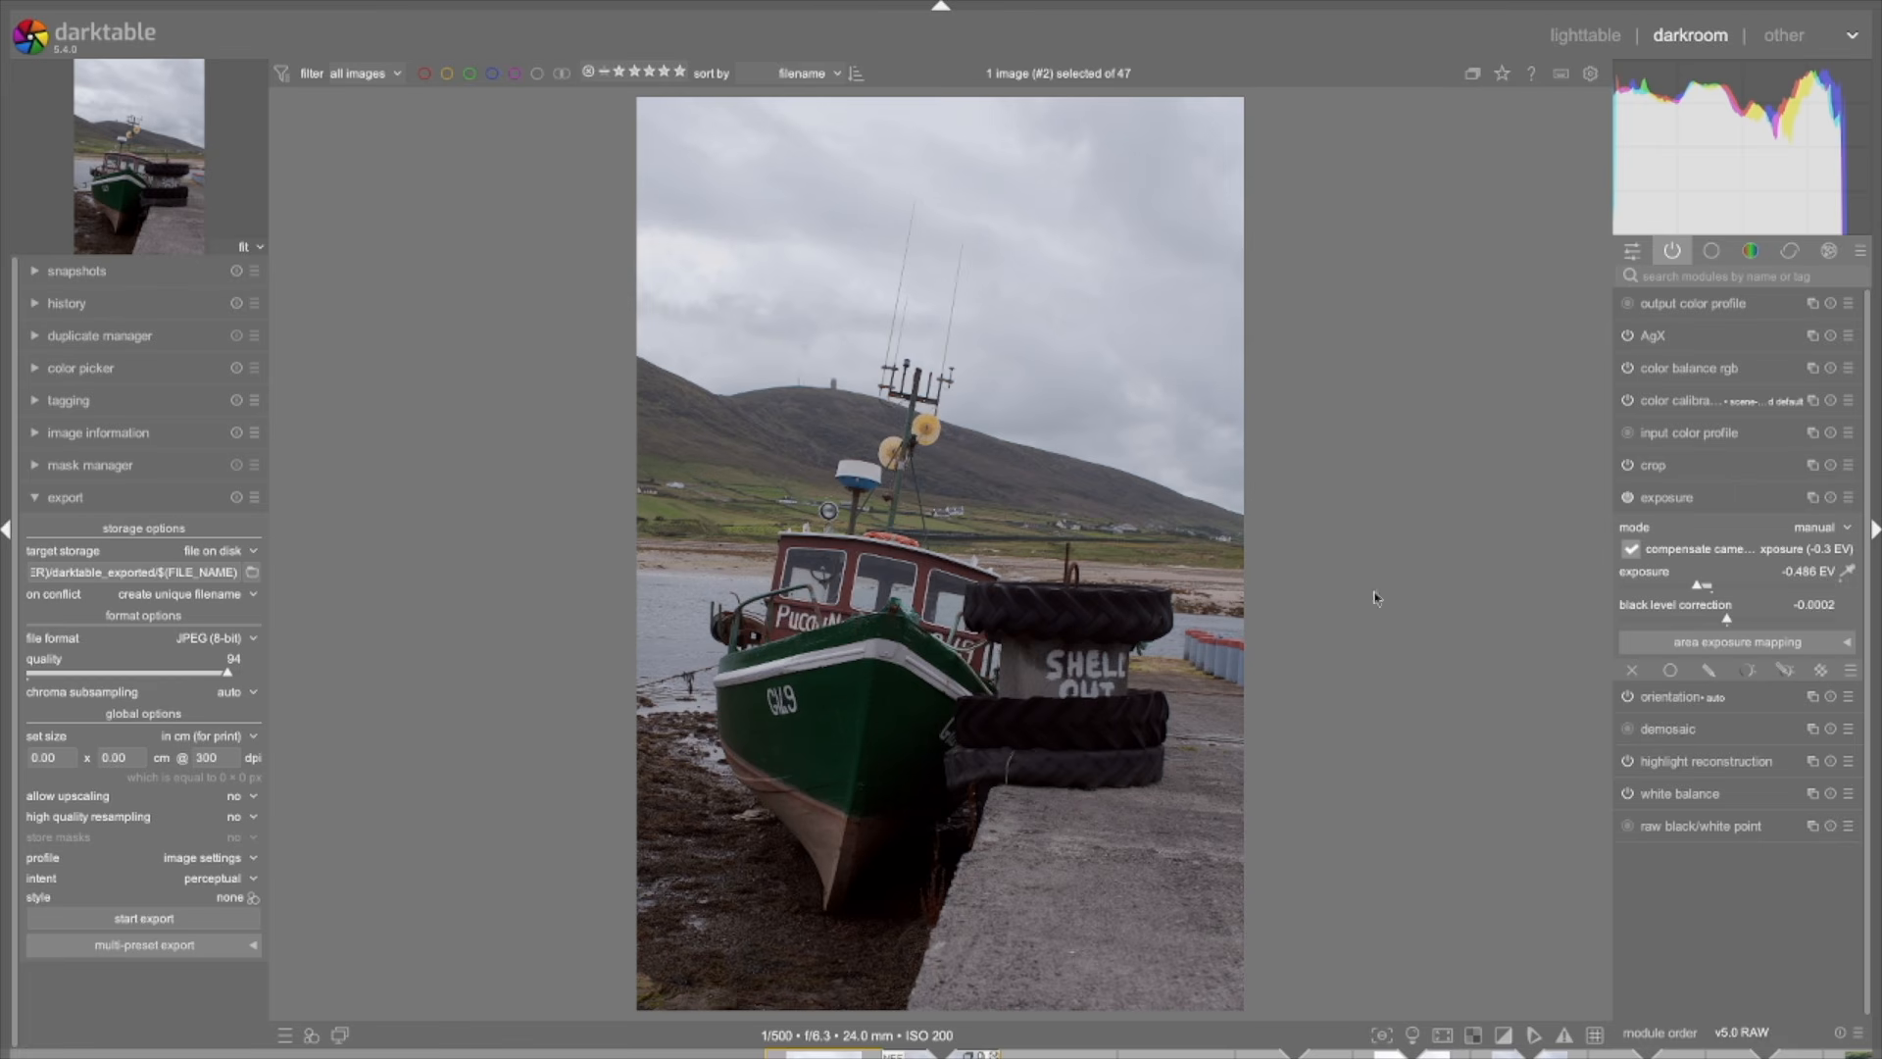
click(1831, 498)
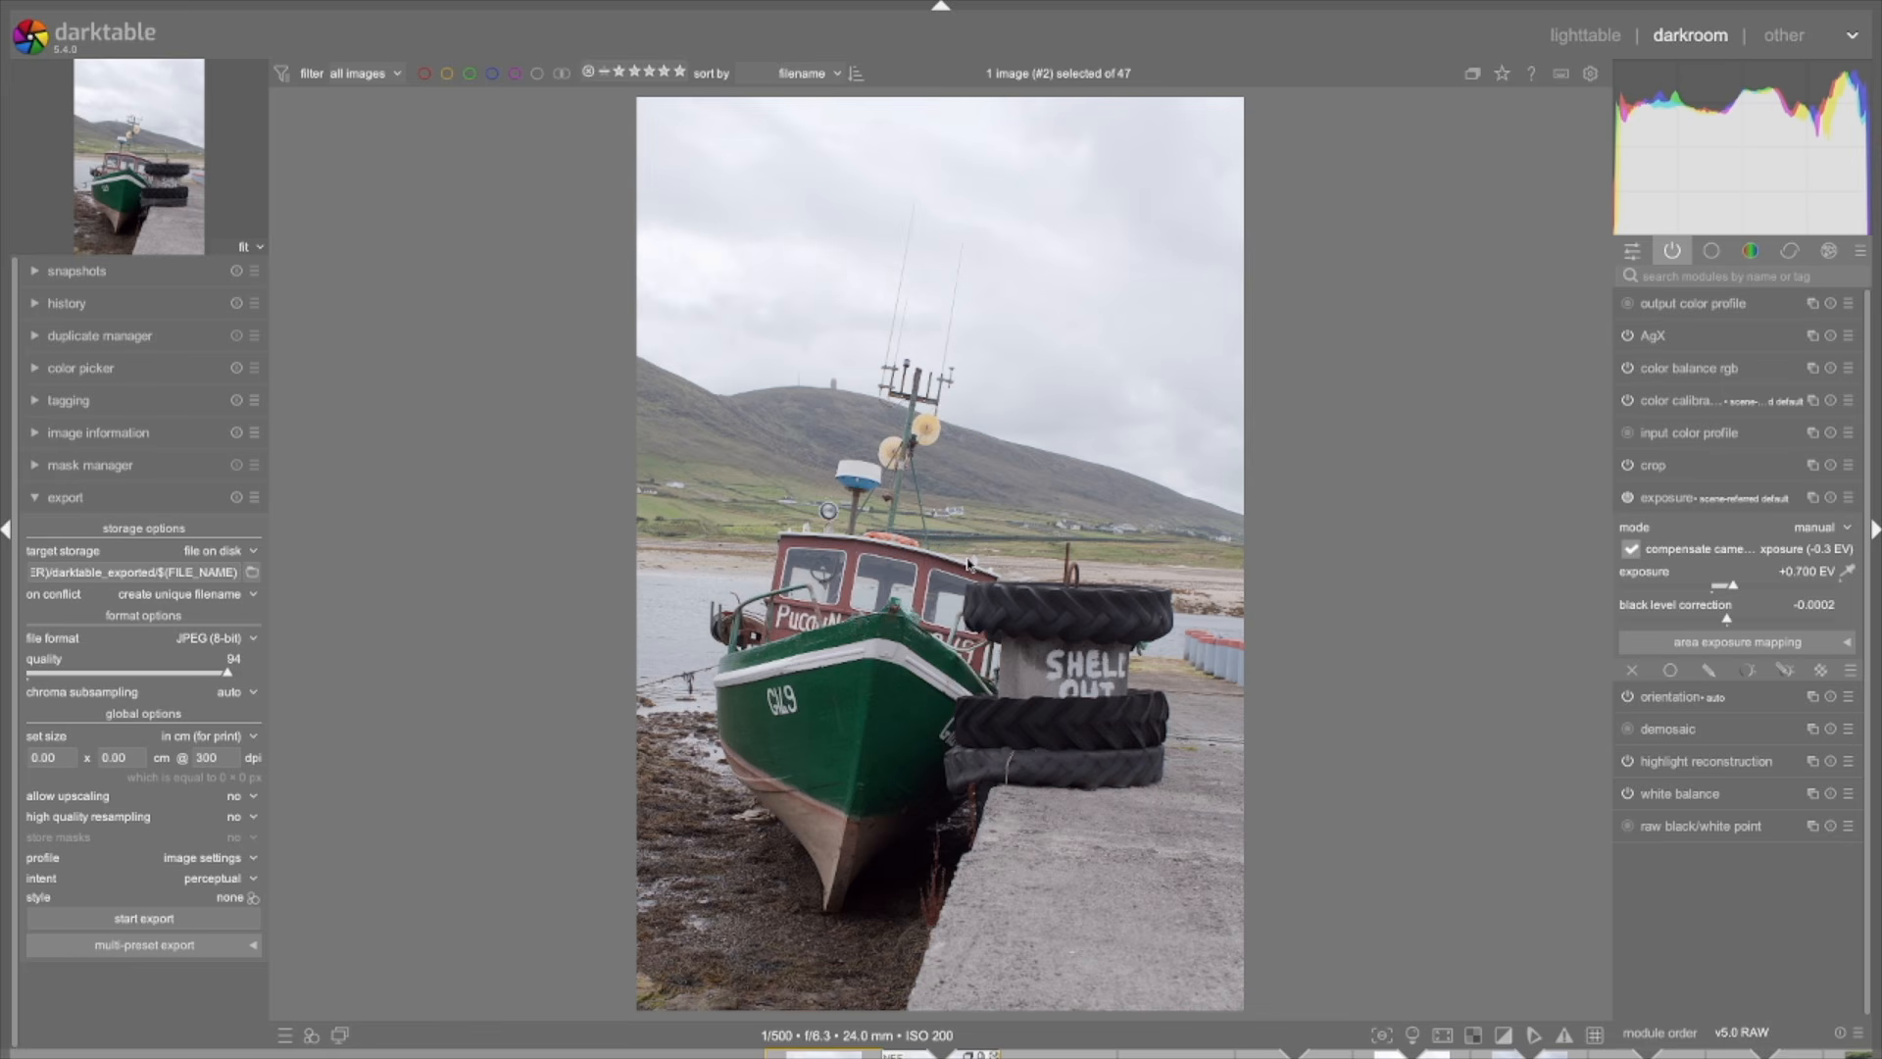
click(1627, 761)
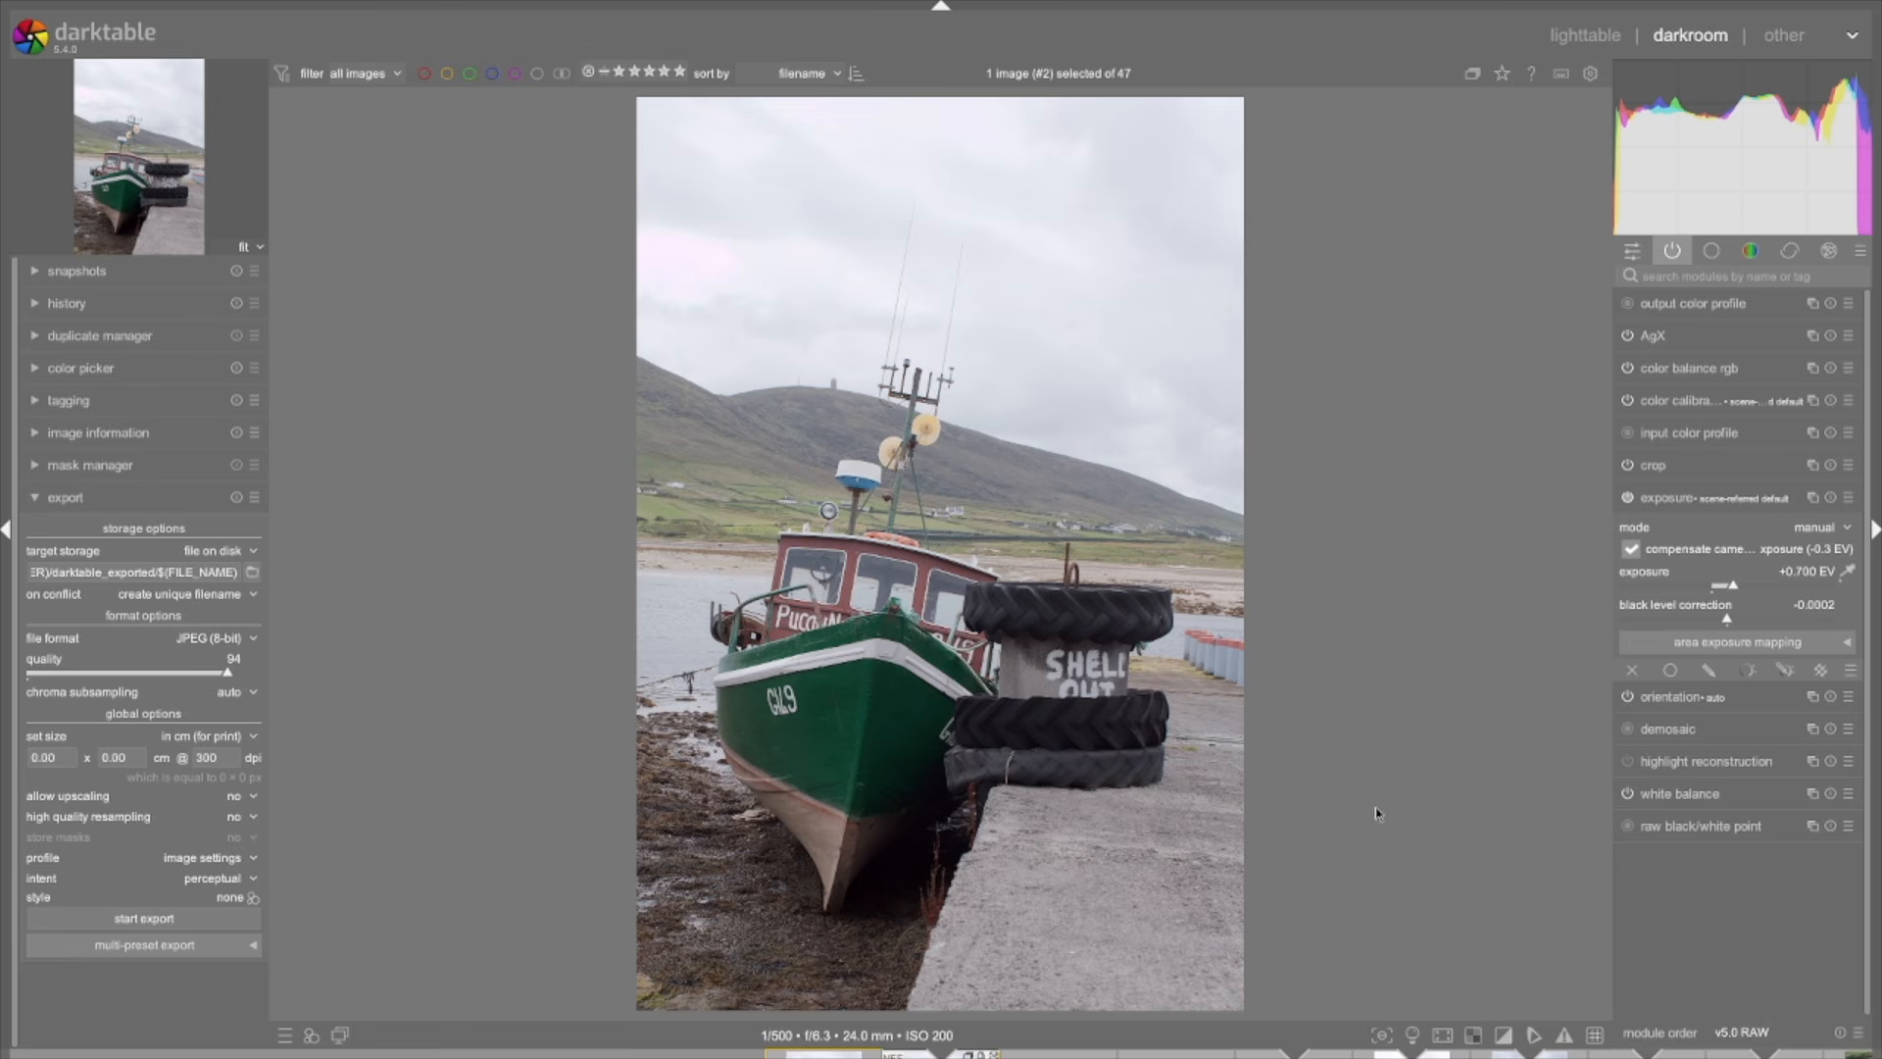
click(1627, 761)
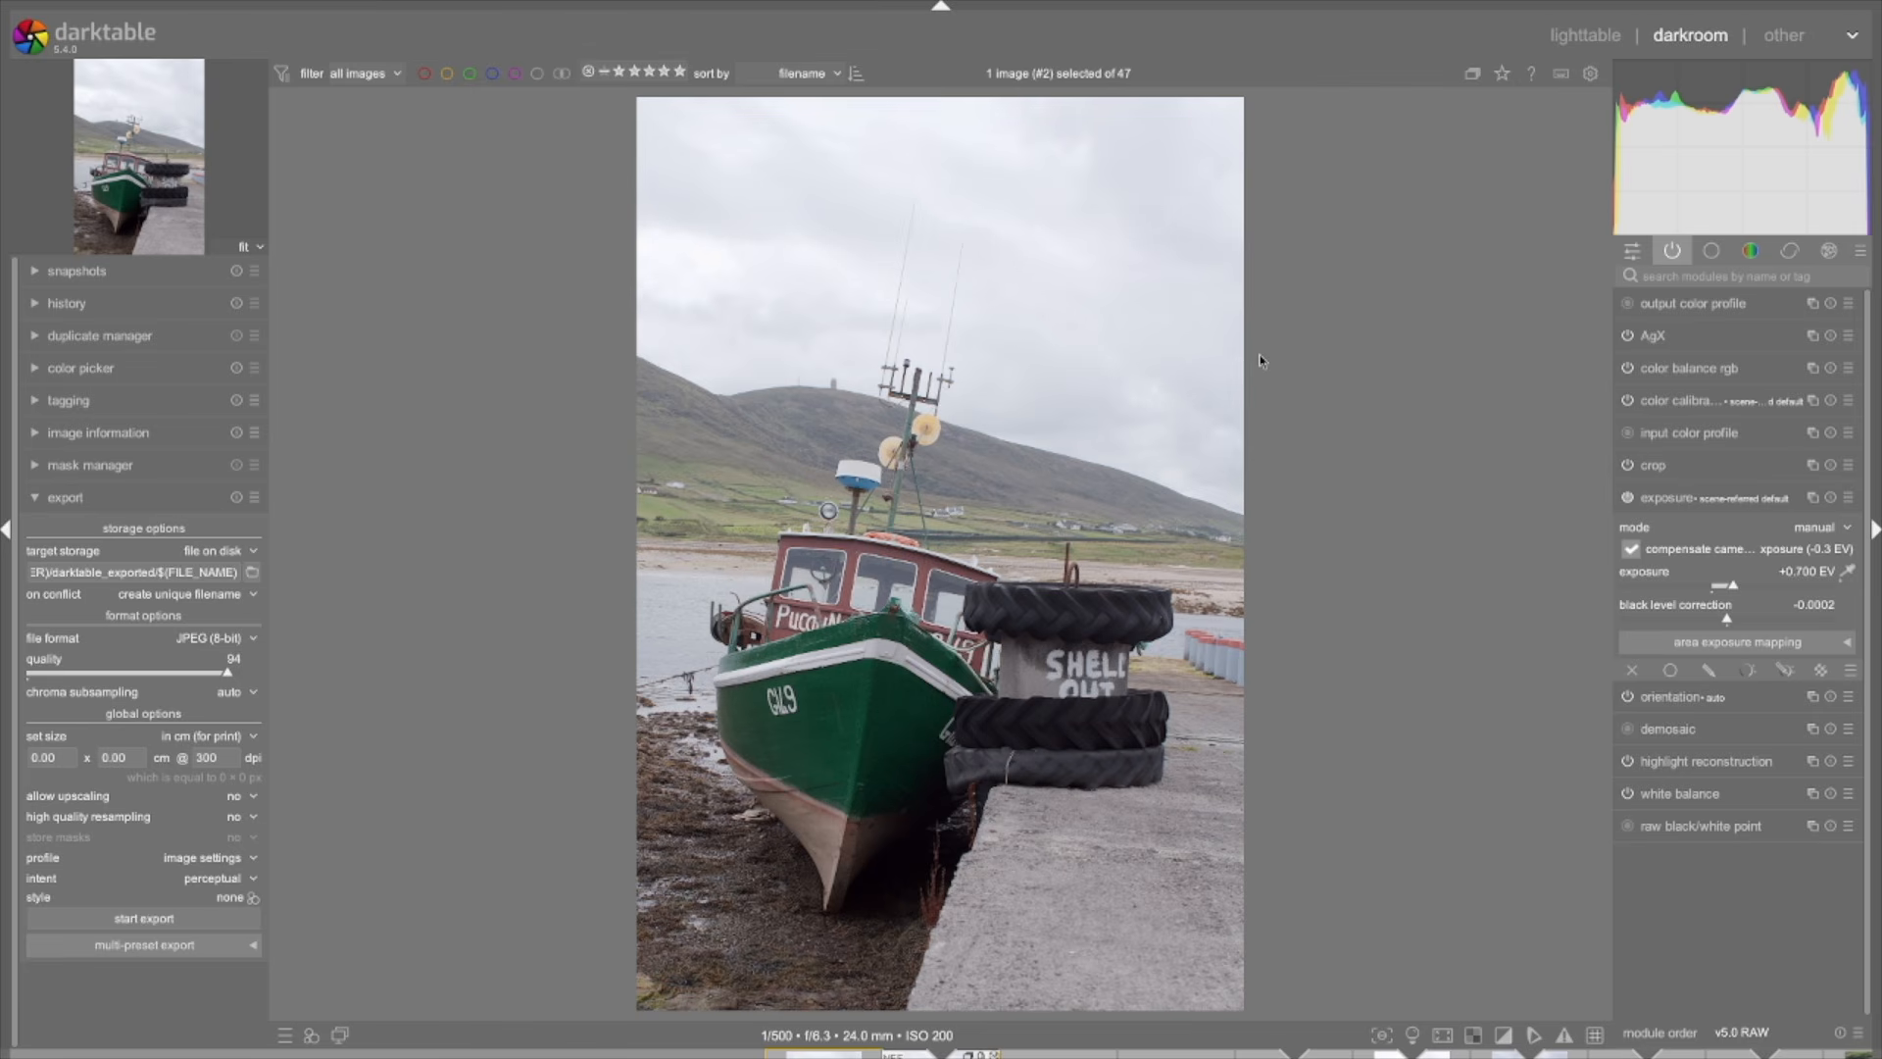
- Find the tone equalizer module, open it and reset its parameters to the defaults
click(1688, 275)
text(tone equali)
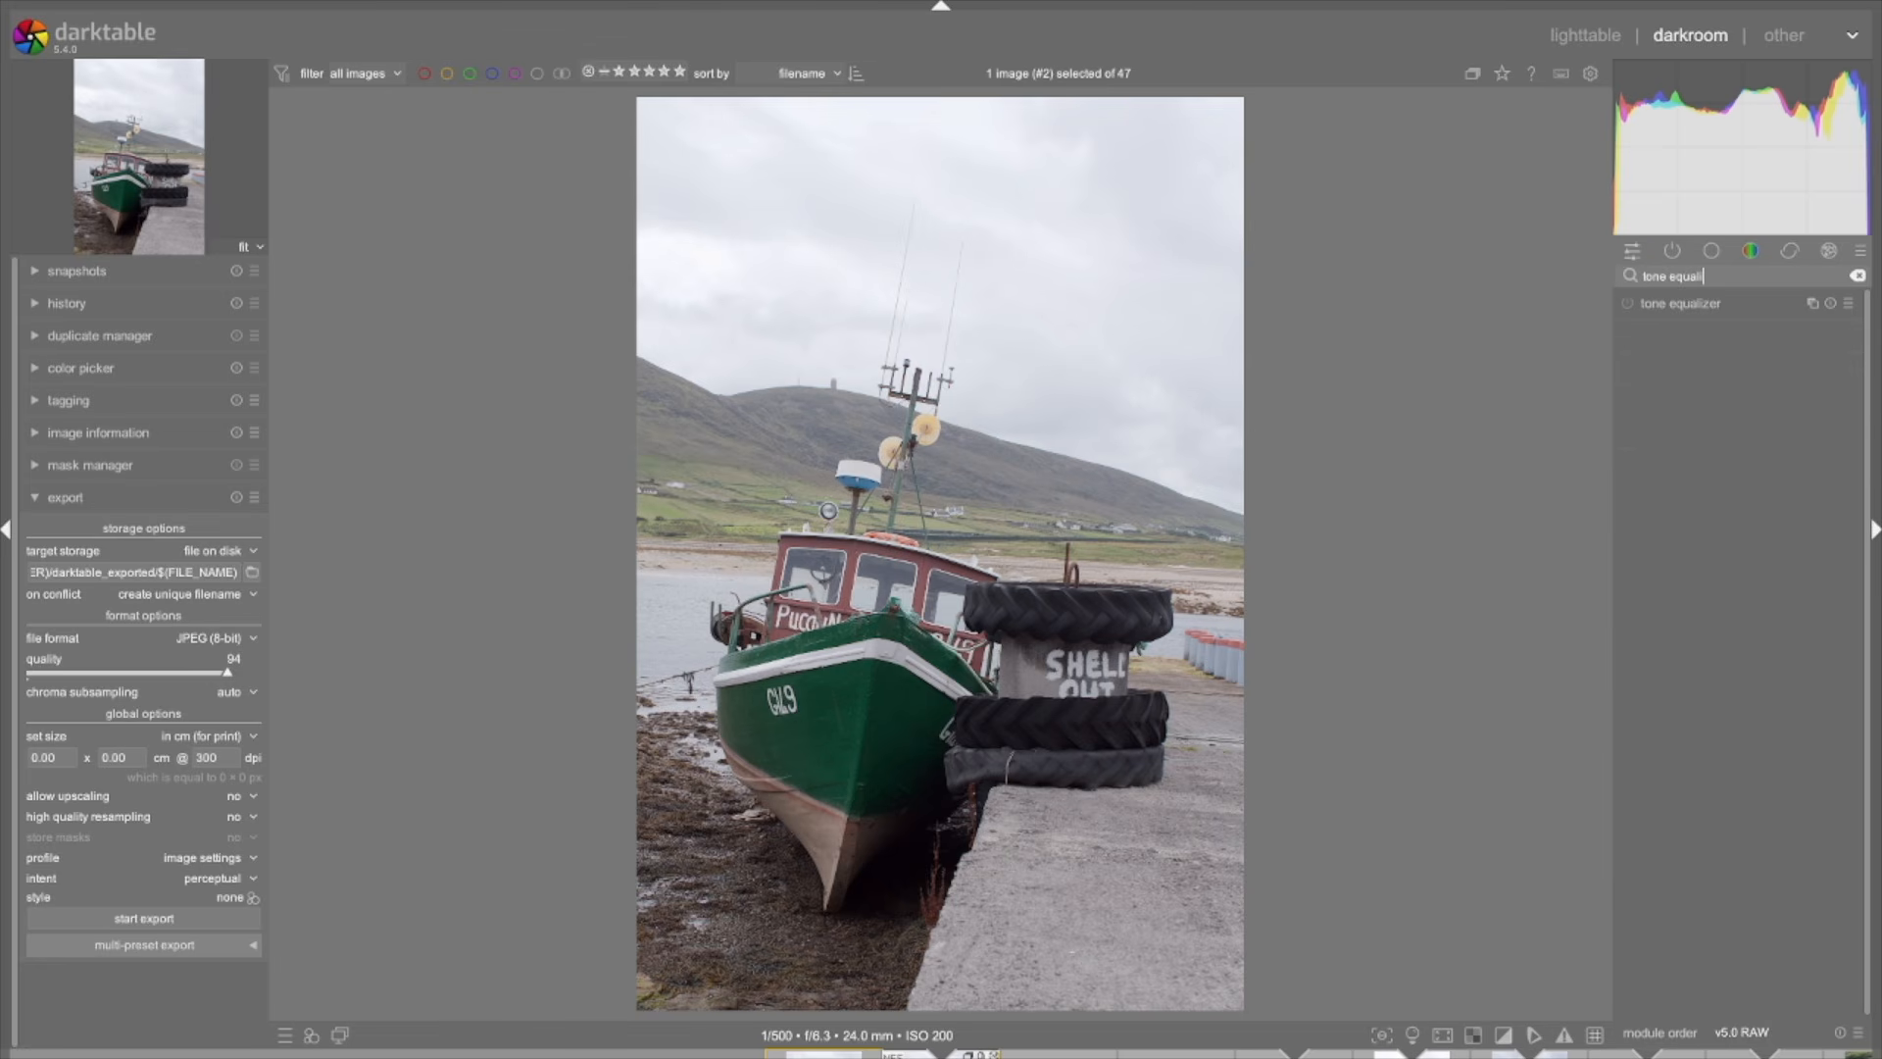
click(1691, 305)
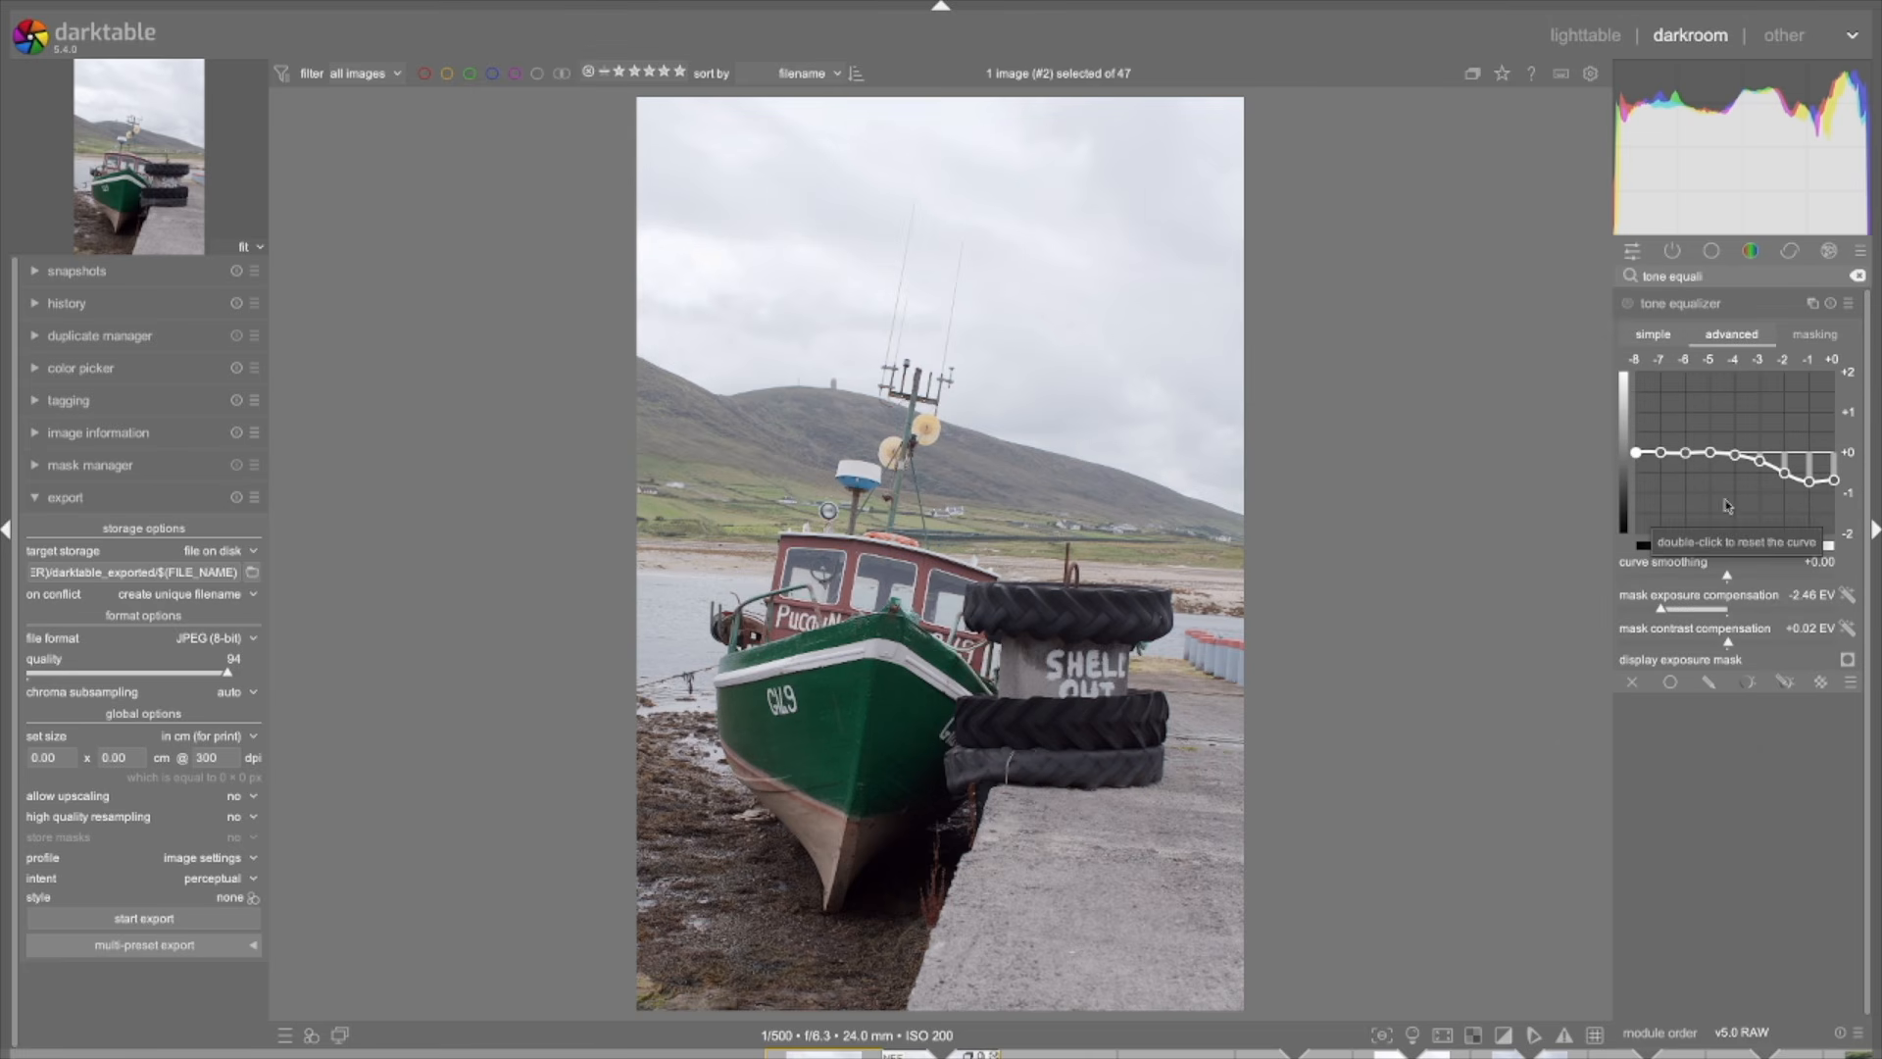
click(1832, 305)
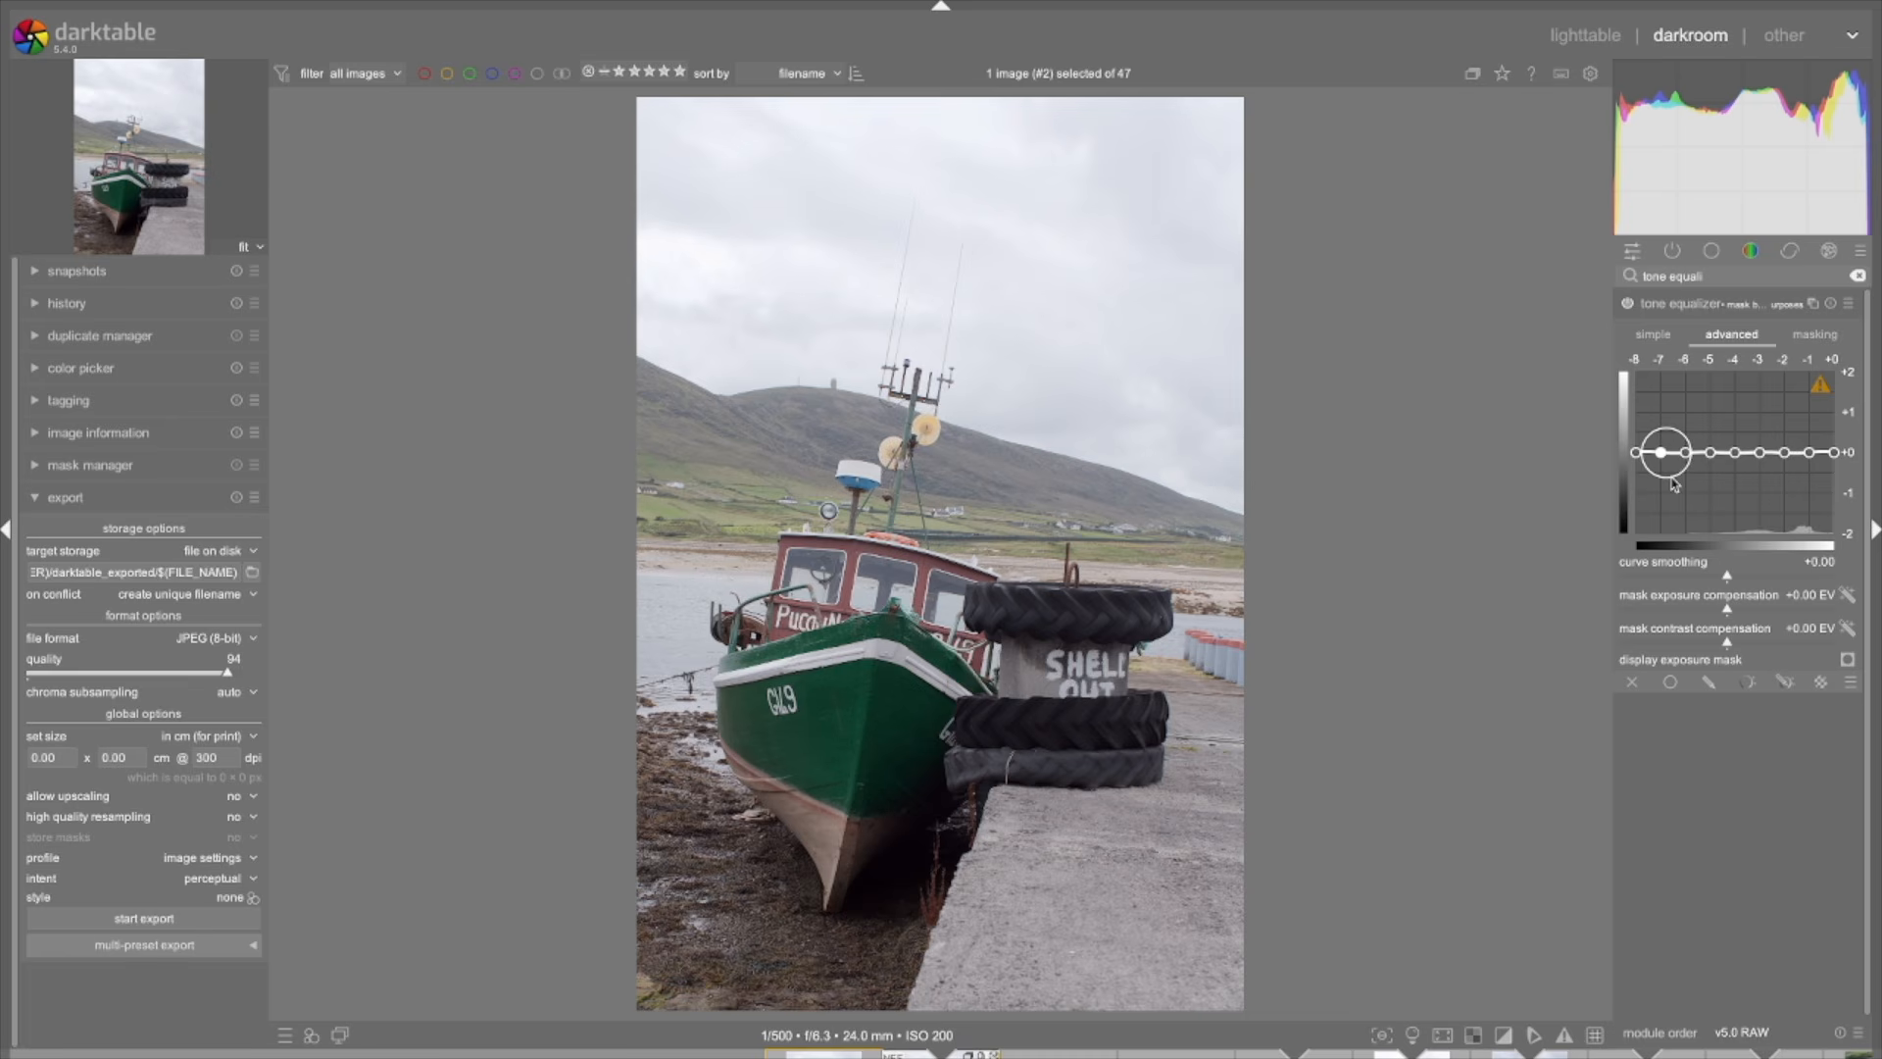
- Look over the tone equalizer's simple sliders and advanced curve, and preview the photo's exposure mask
click(1652, 338)
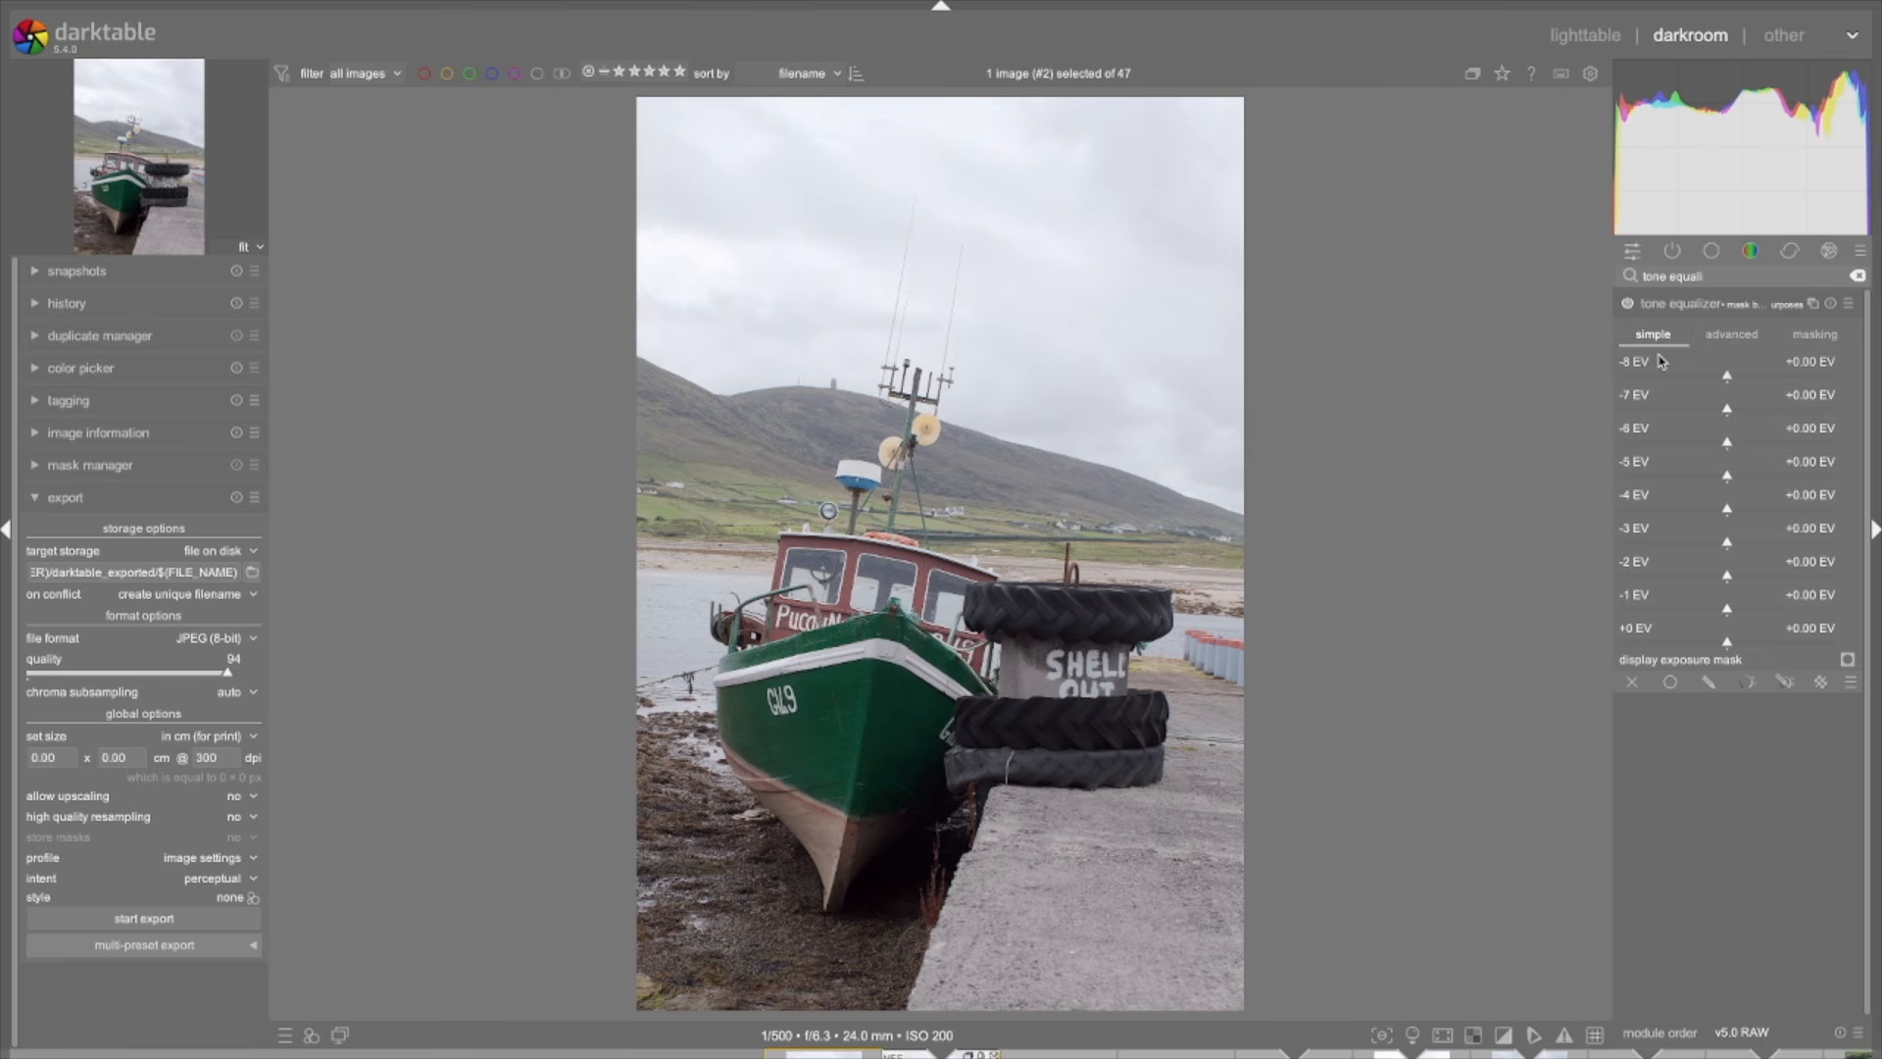
click(1736, 336)
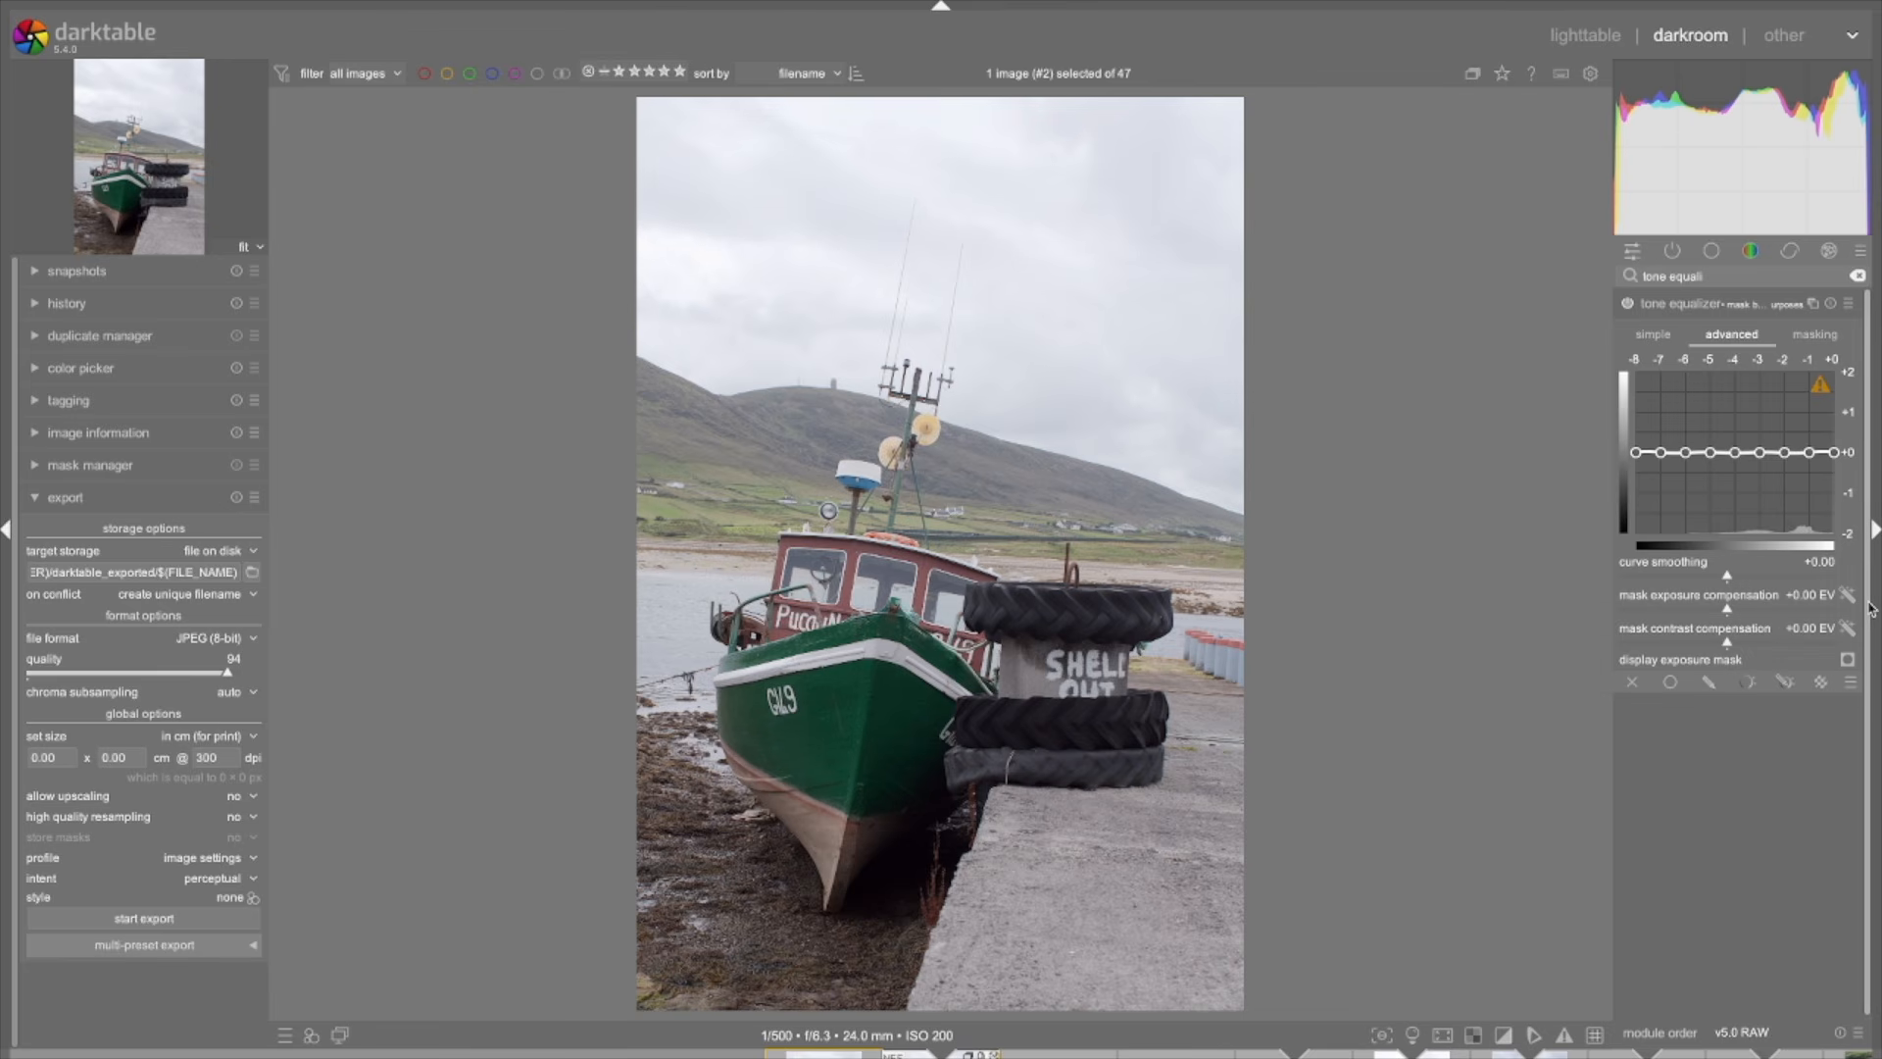
click(1848, 660)
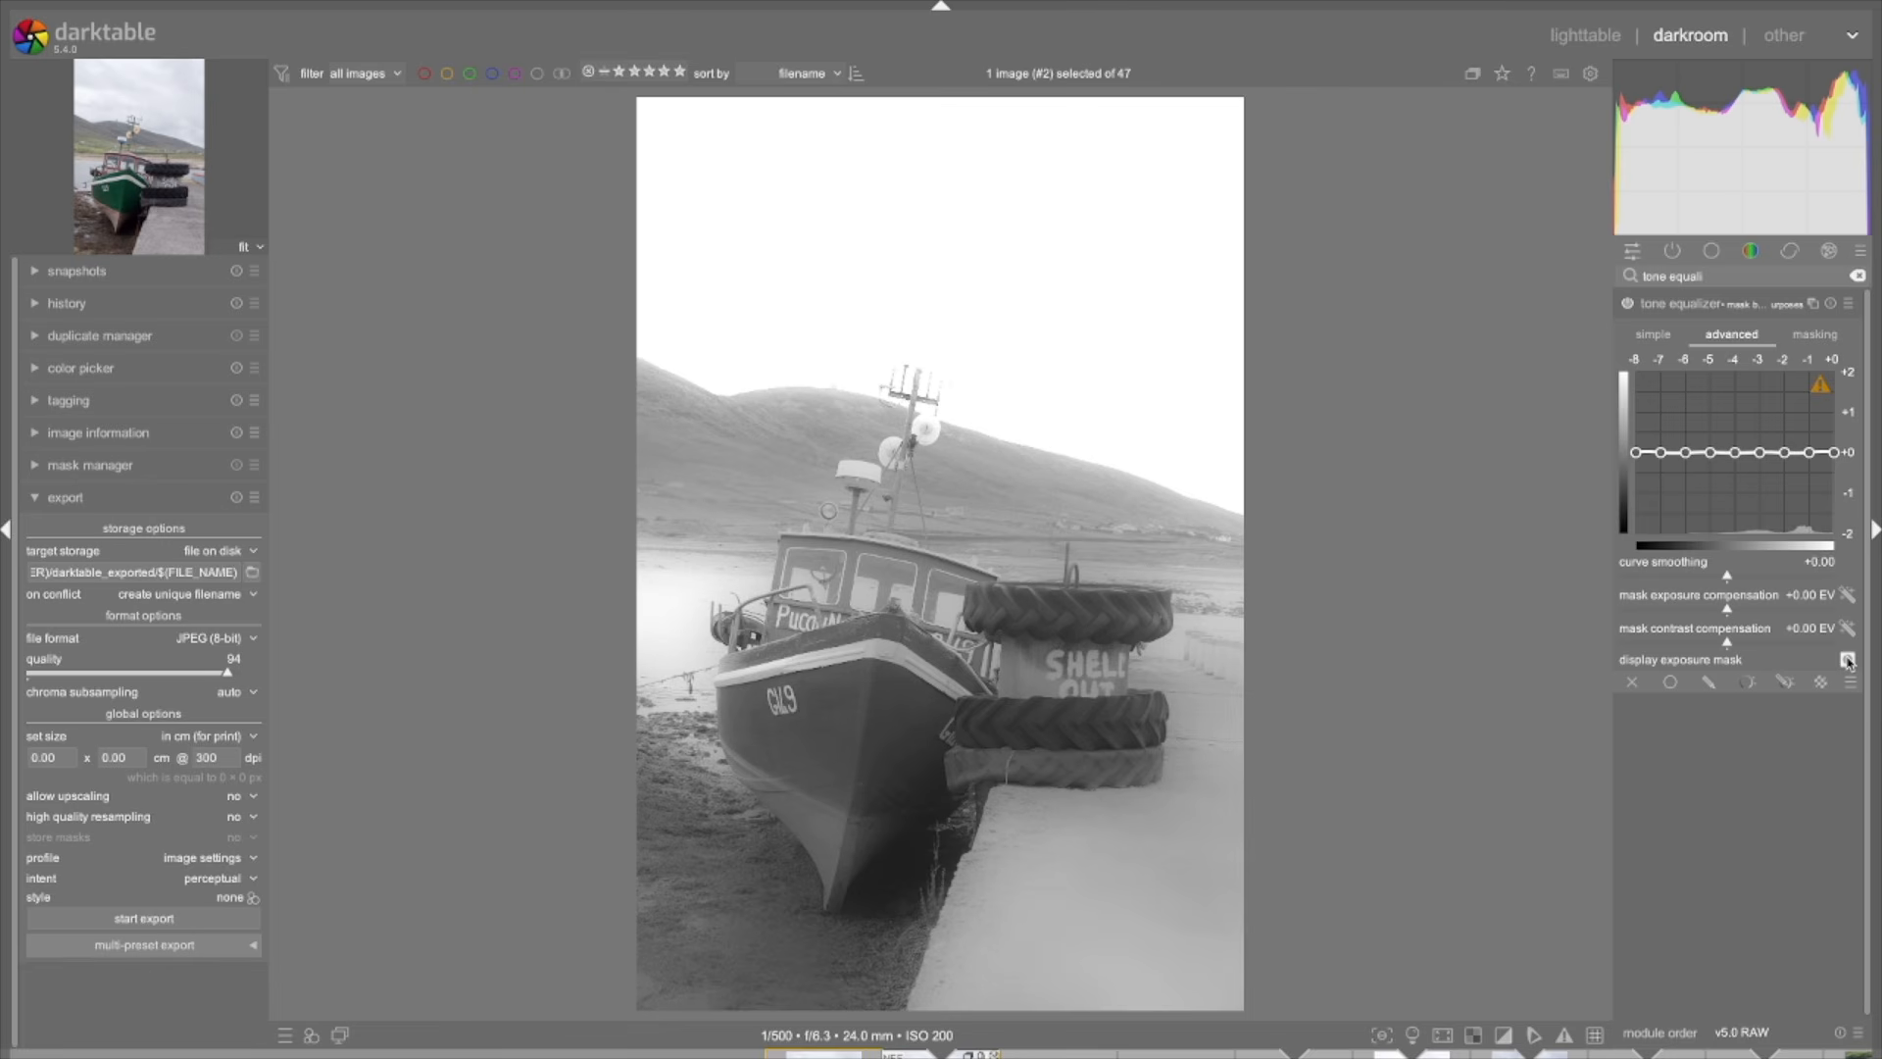
click(1848, 659)
click(1848, 660)
click(1848, 660)
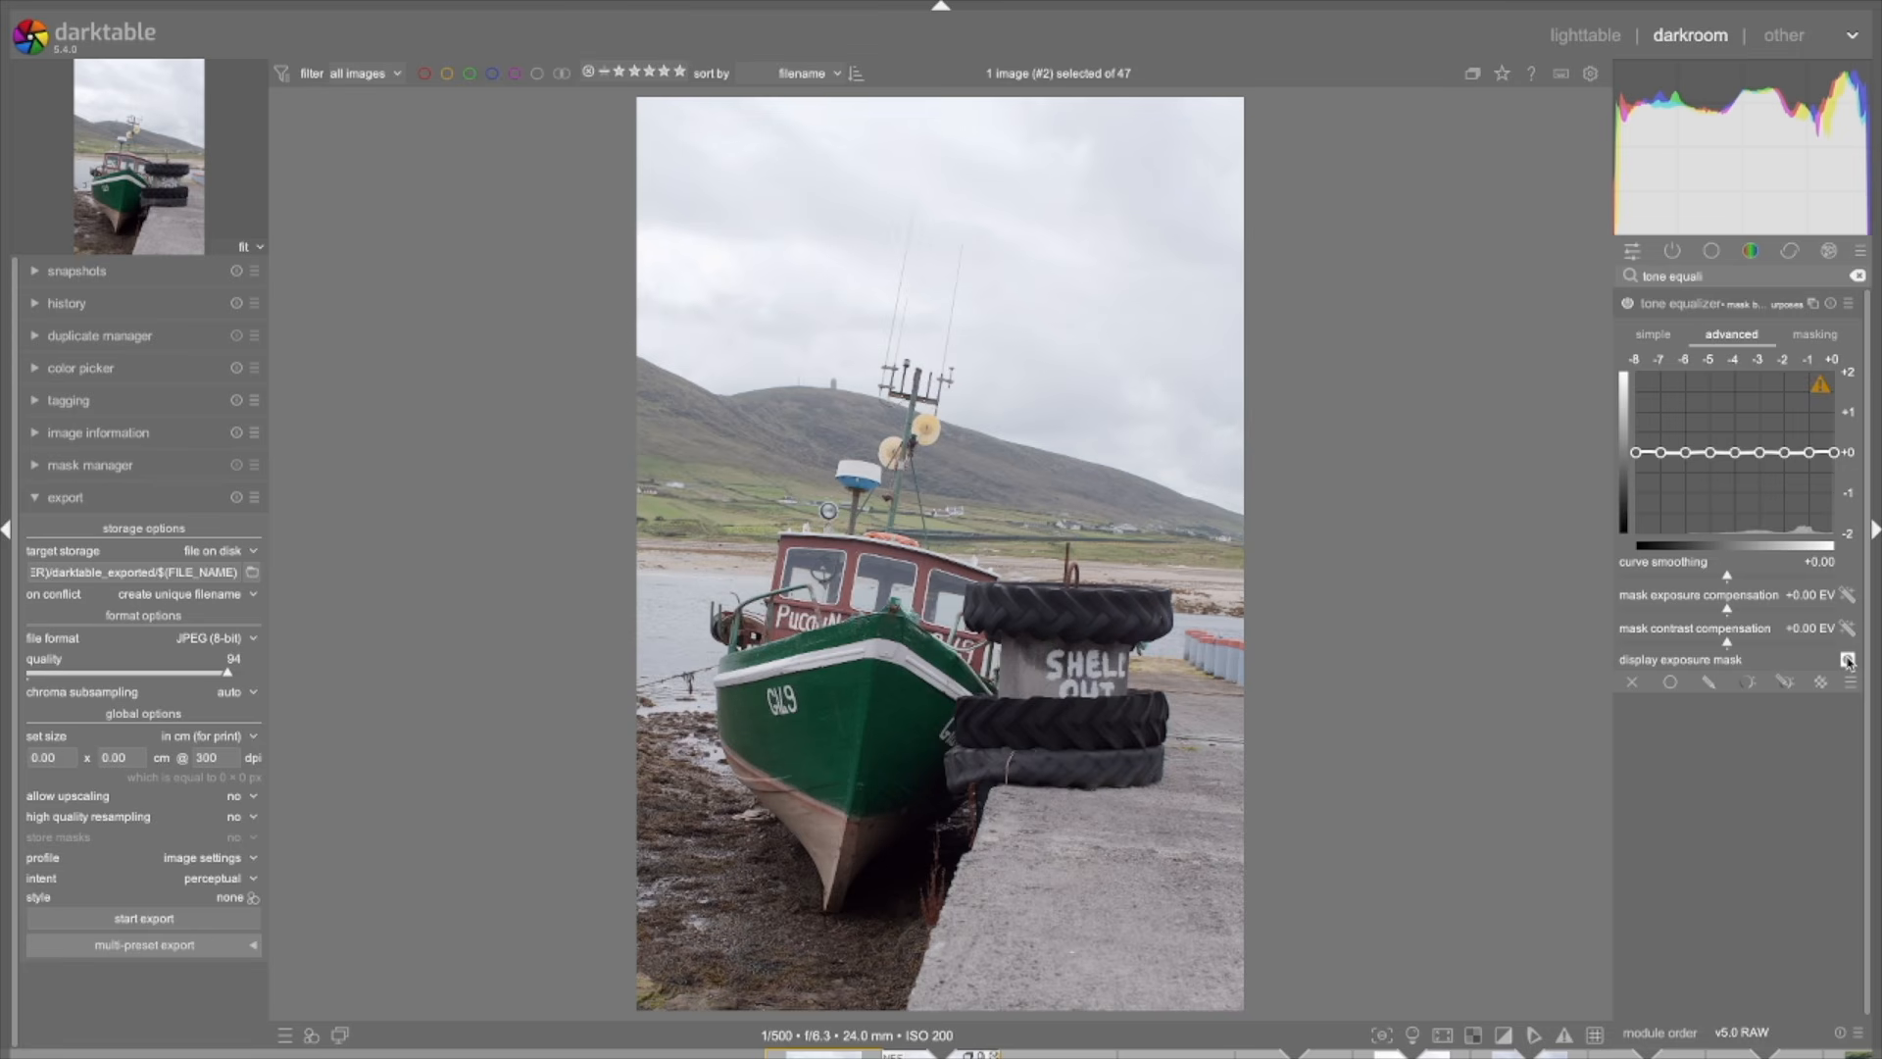
- Auto-adjust the tone equalizer's mask exposure compensation and mask contrast compensation, and display the exposure mask
click(1848, 595)
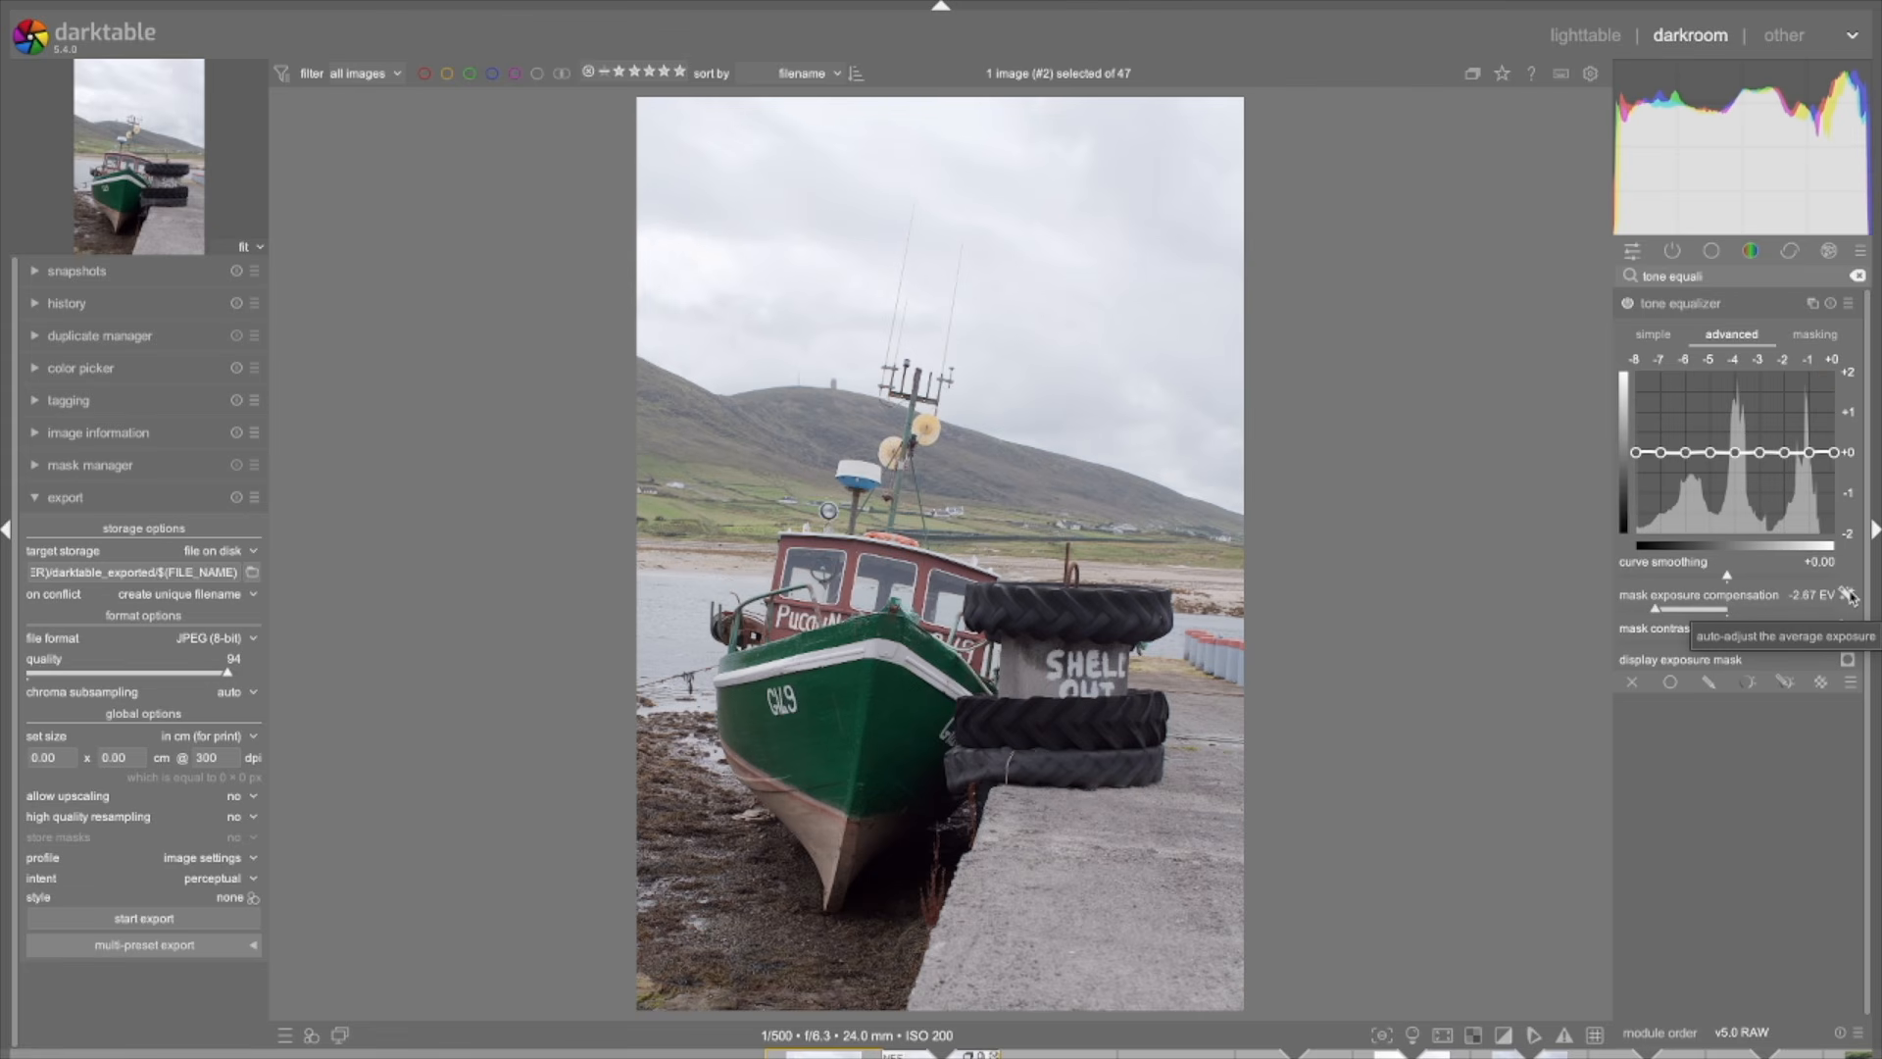
click(1847, 629)
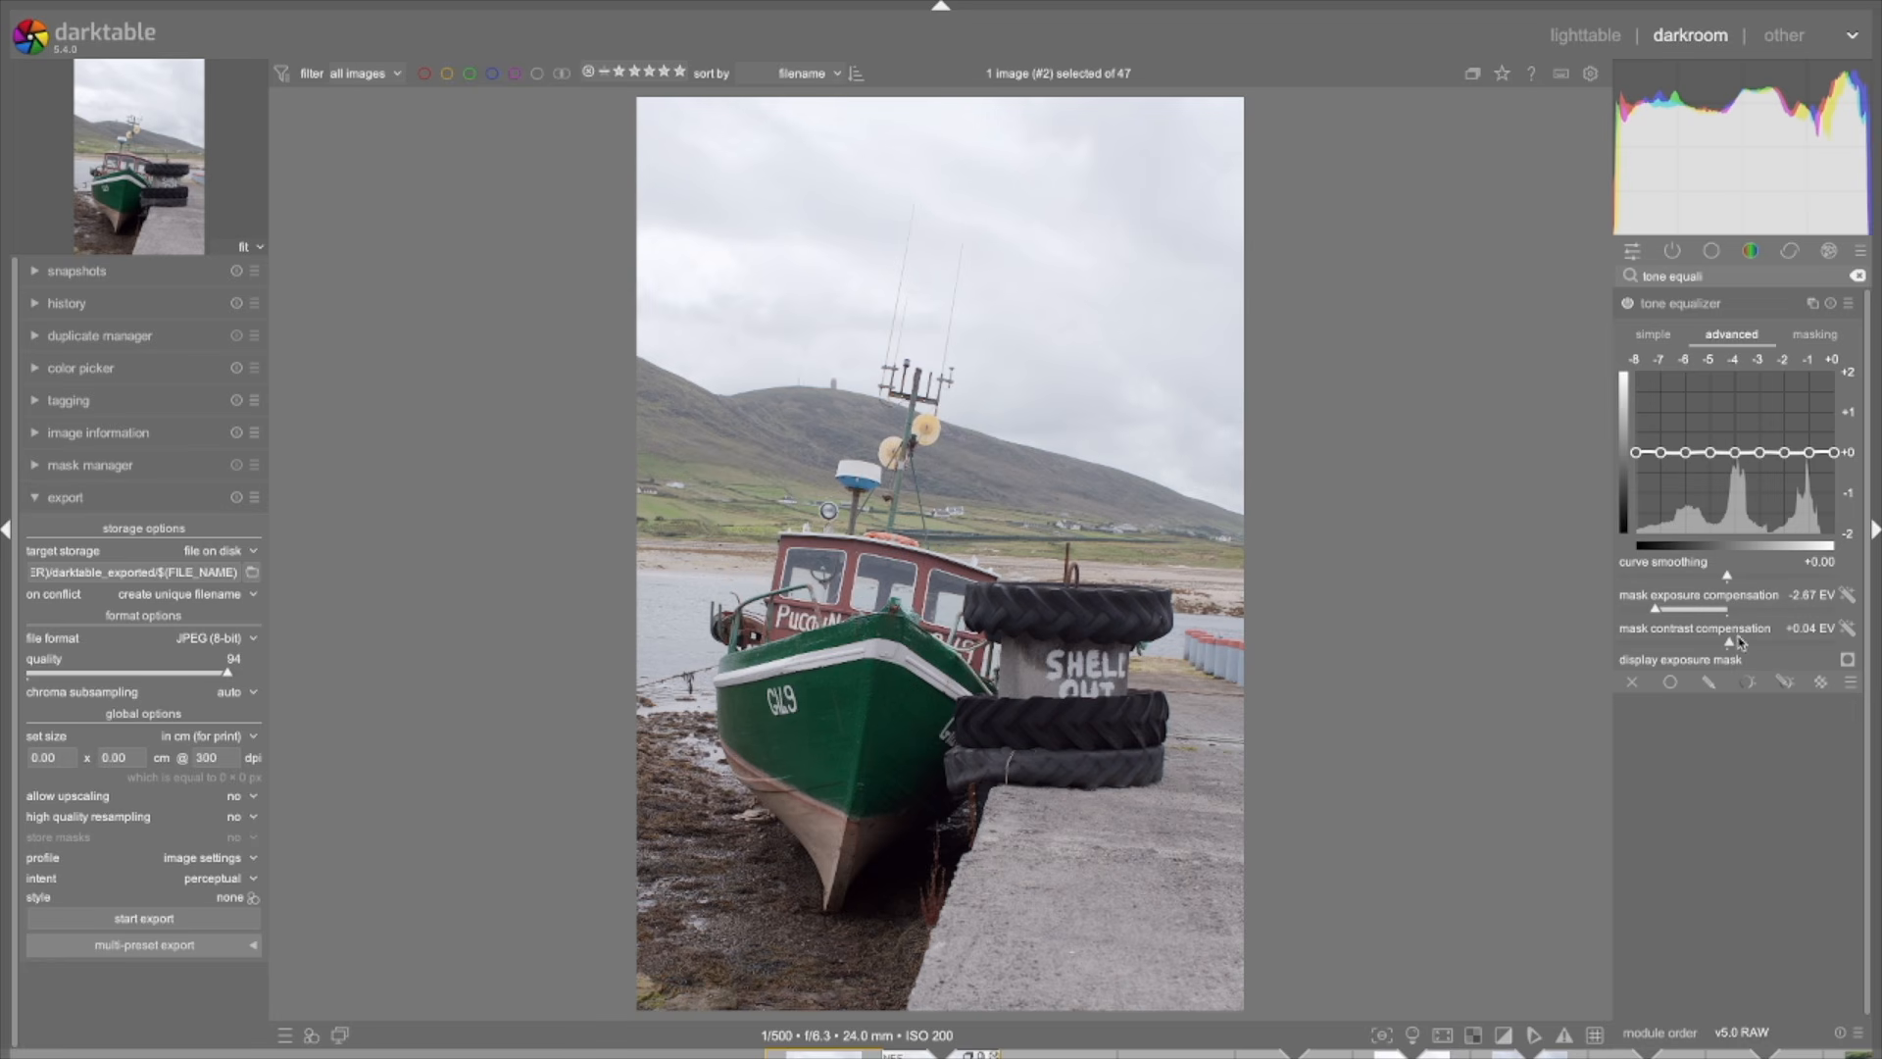
click(1847, 659)
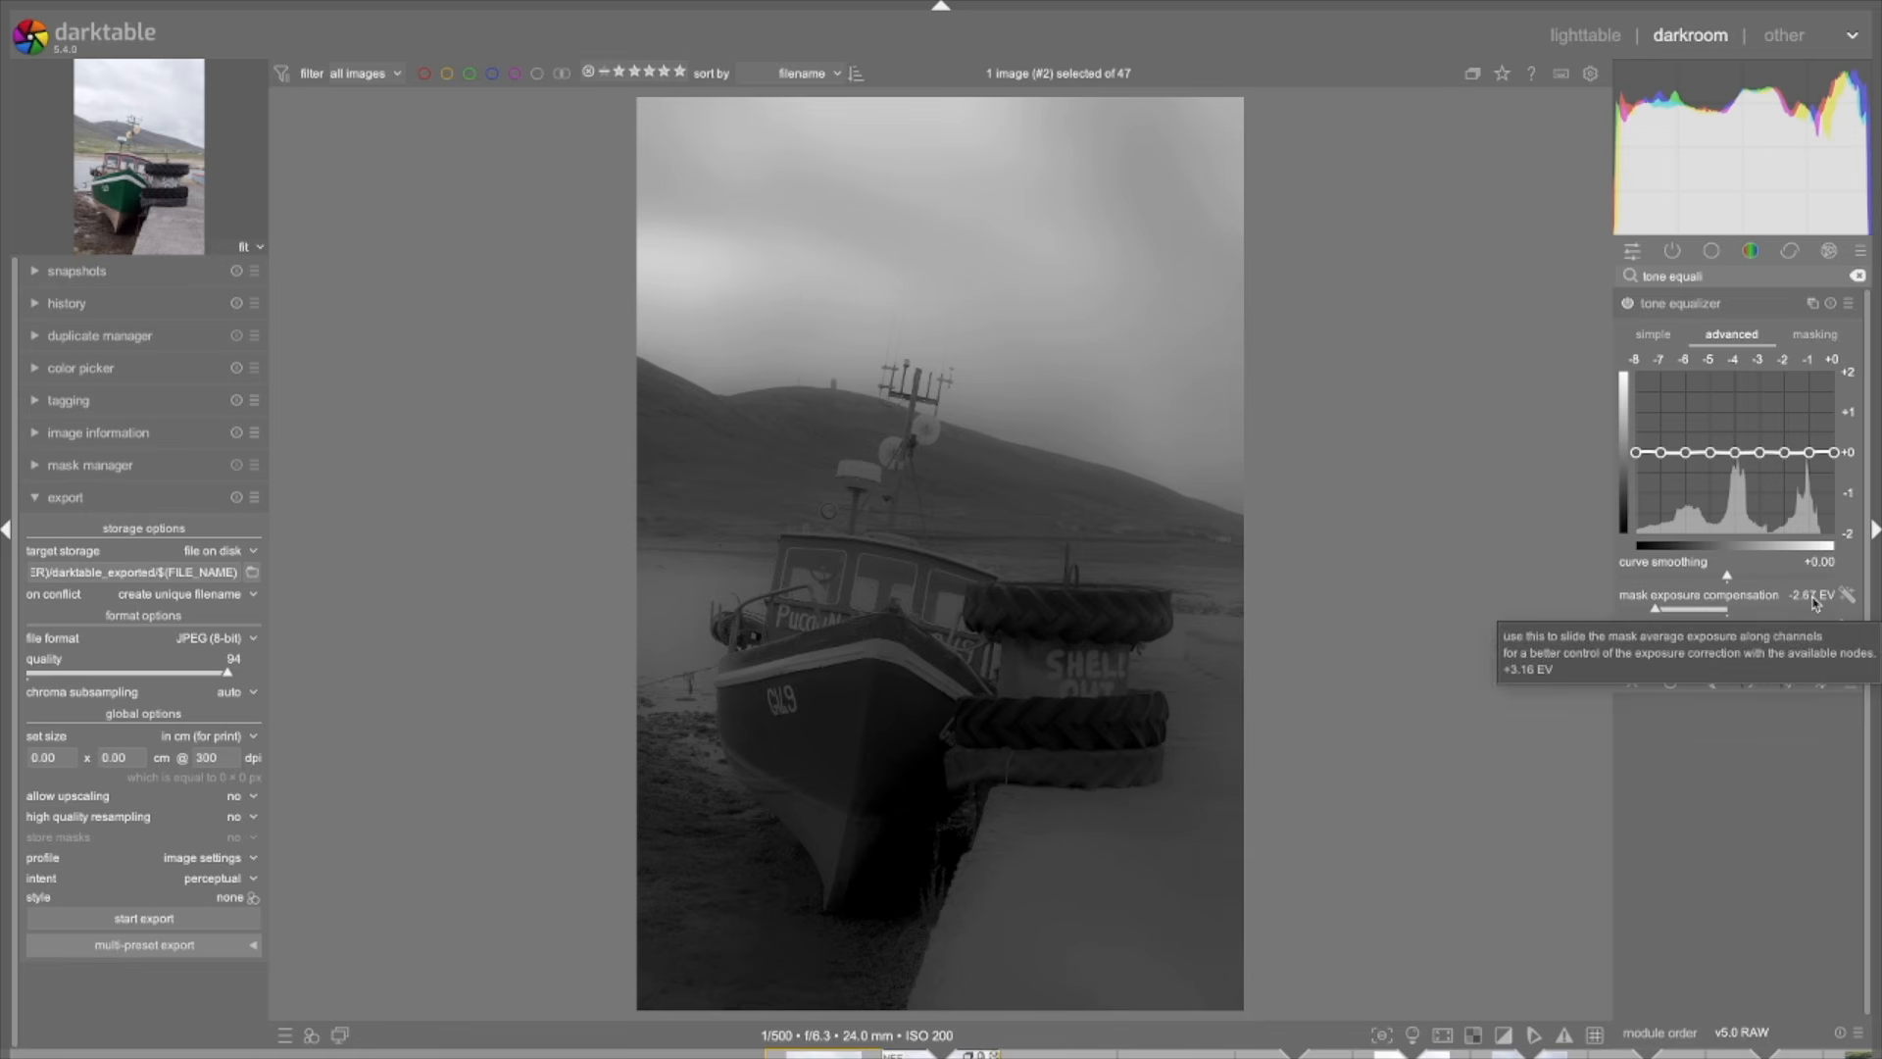
- Review the tone equalizer's masking settings and check the exposure levels of areas of the photo against the advanced curve
click(1814, 335)
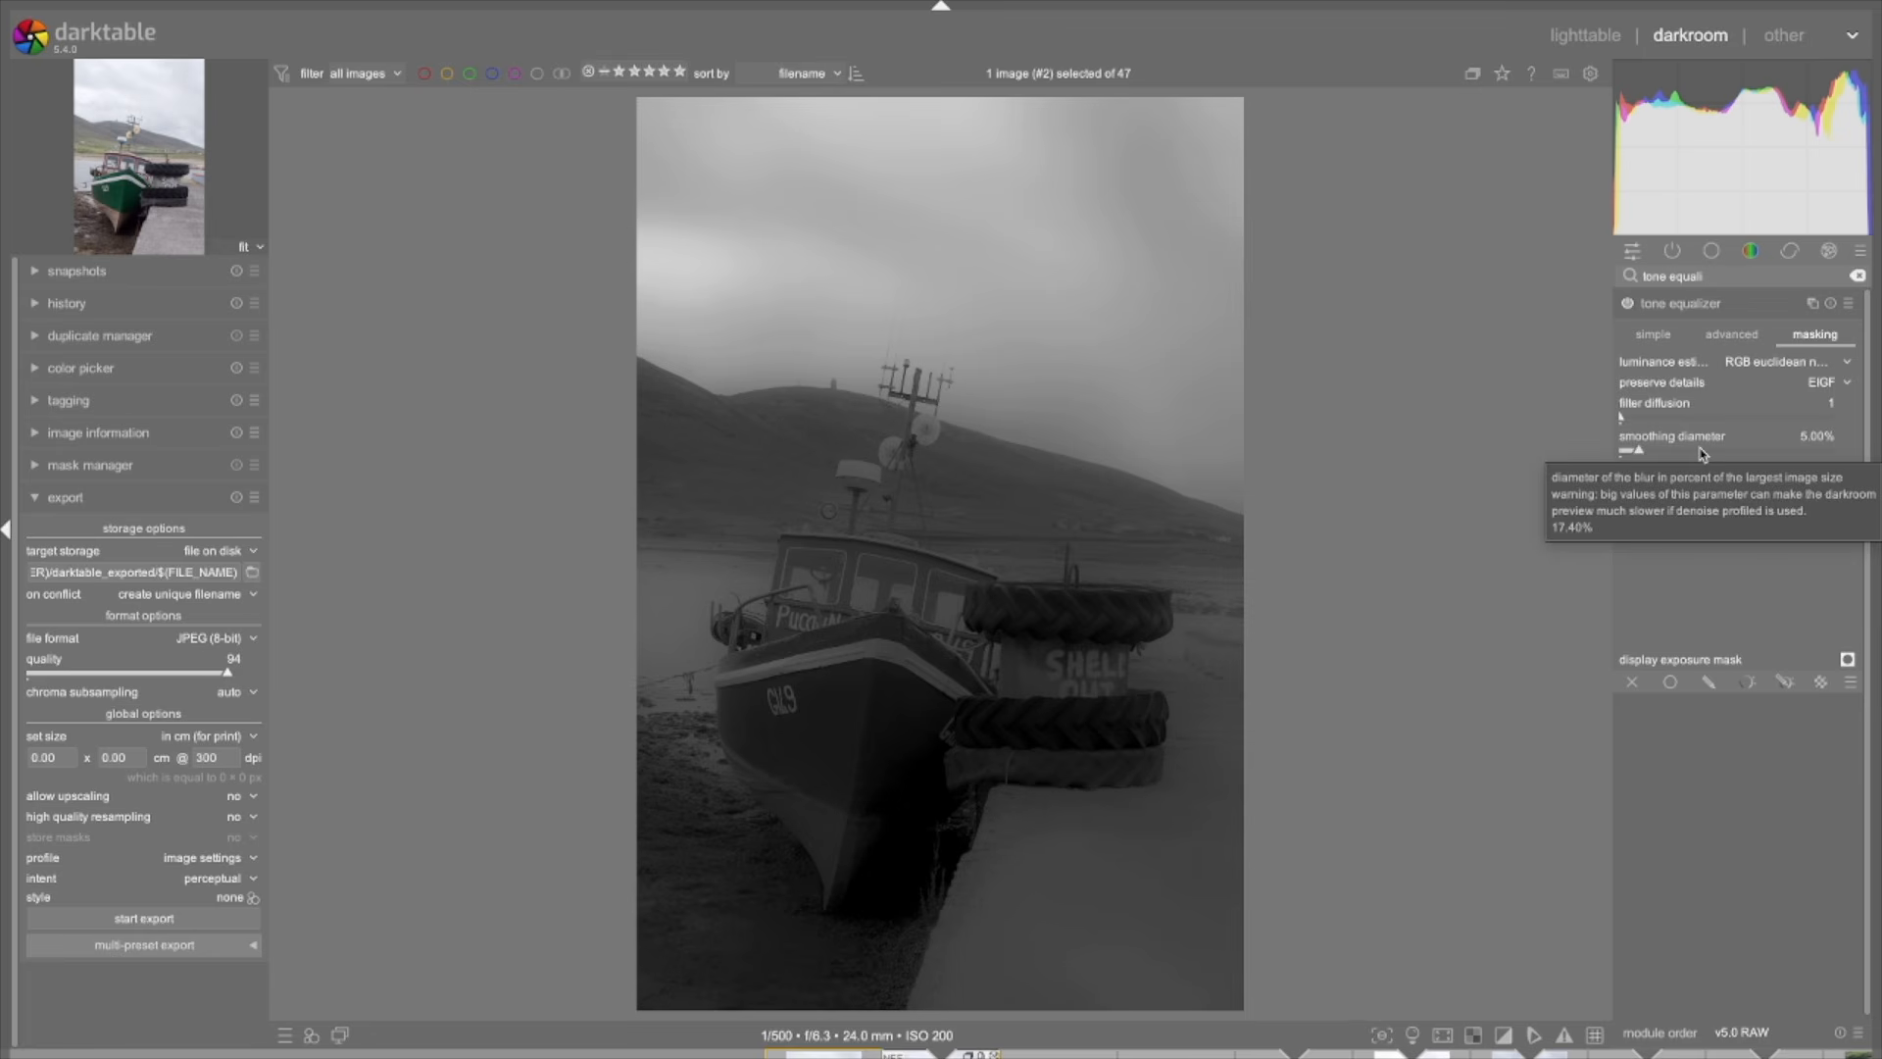
click(1743, 337)
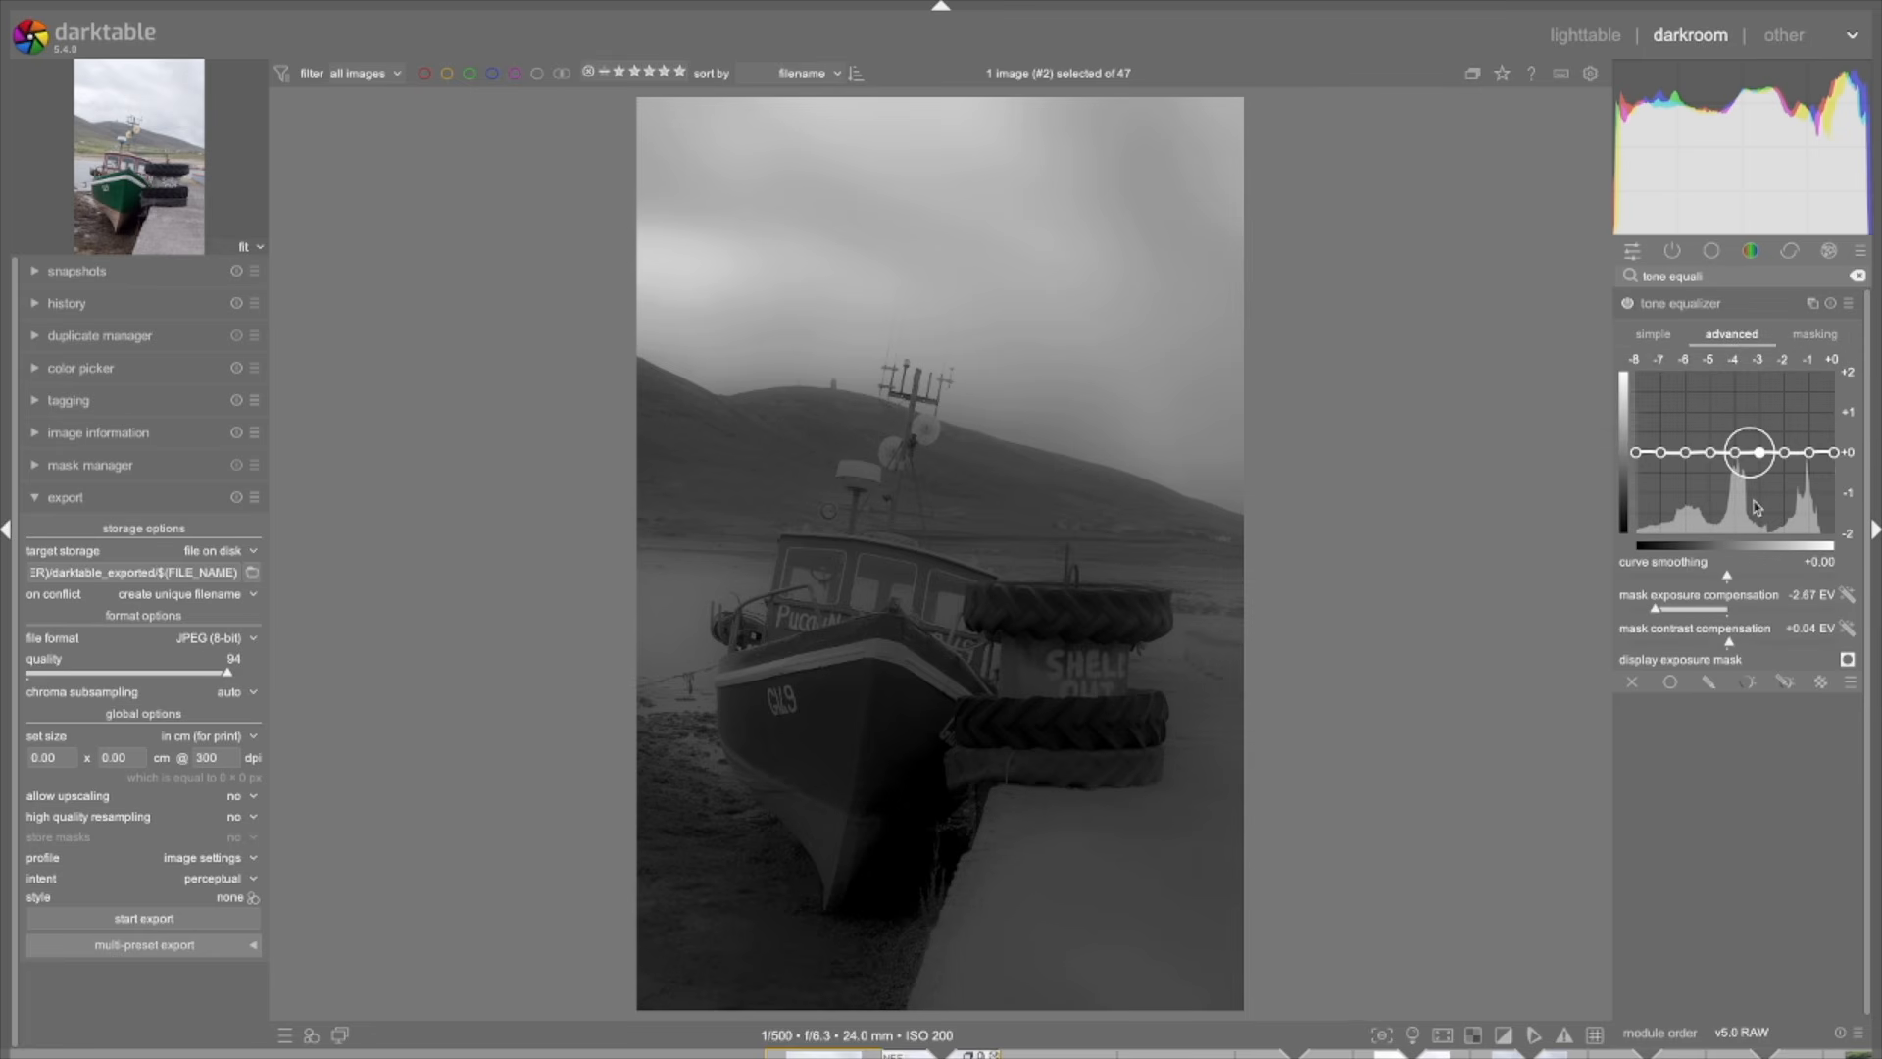
mouse_move(1075, 491)
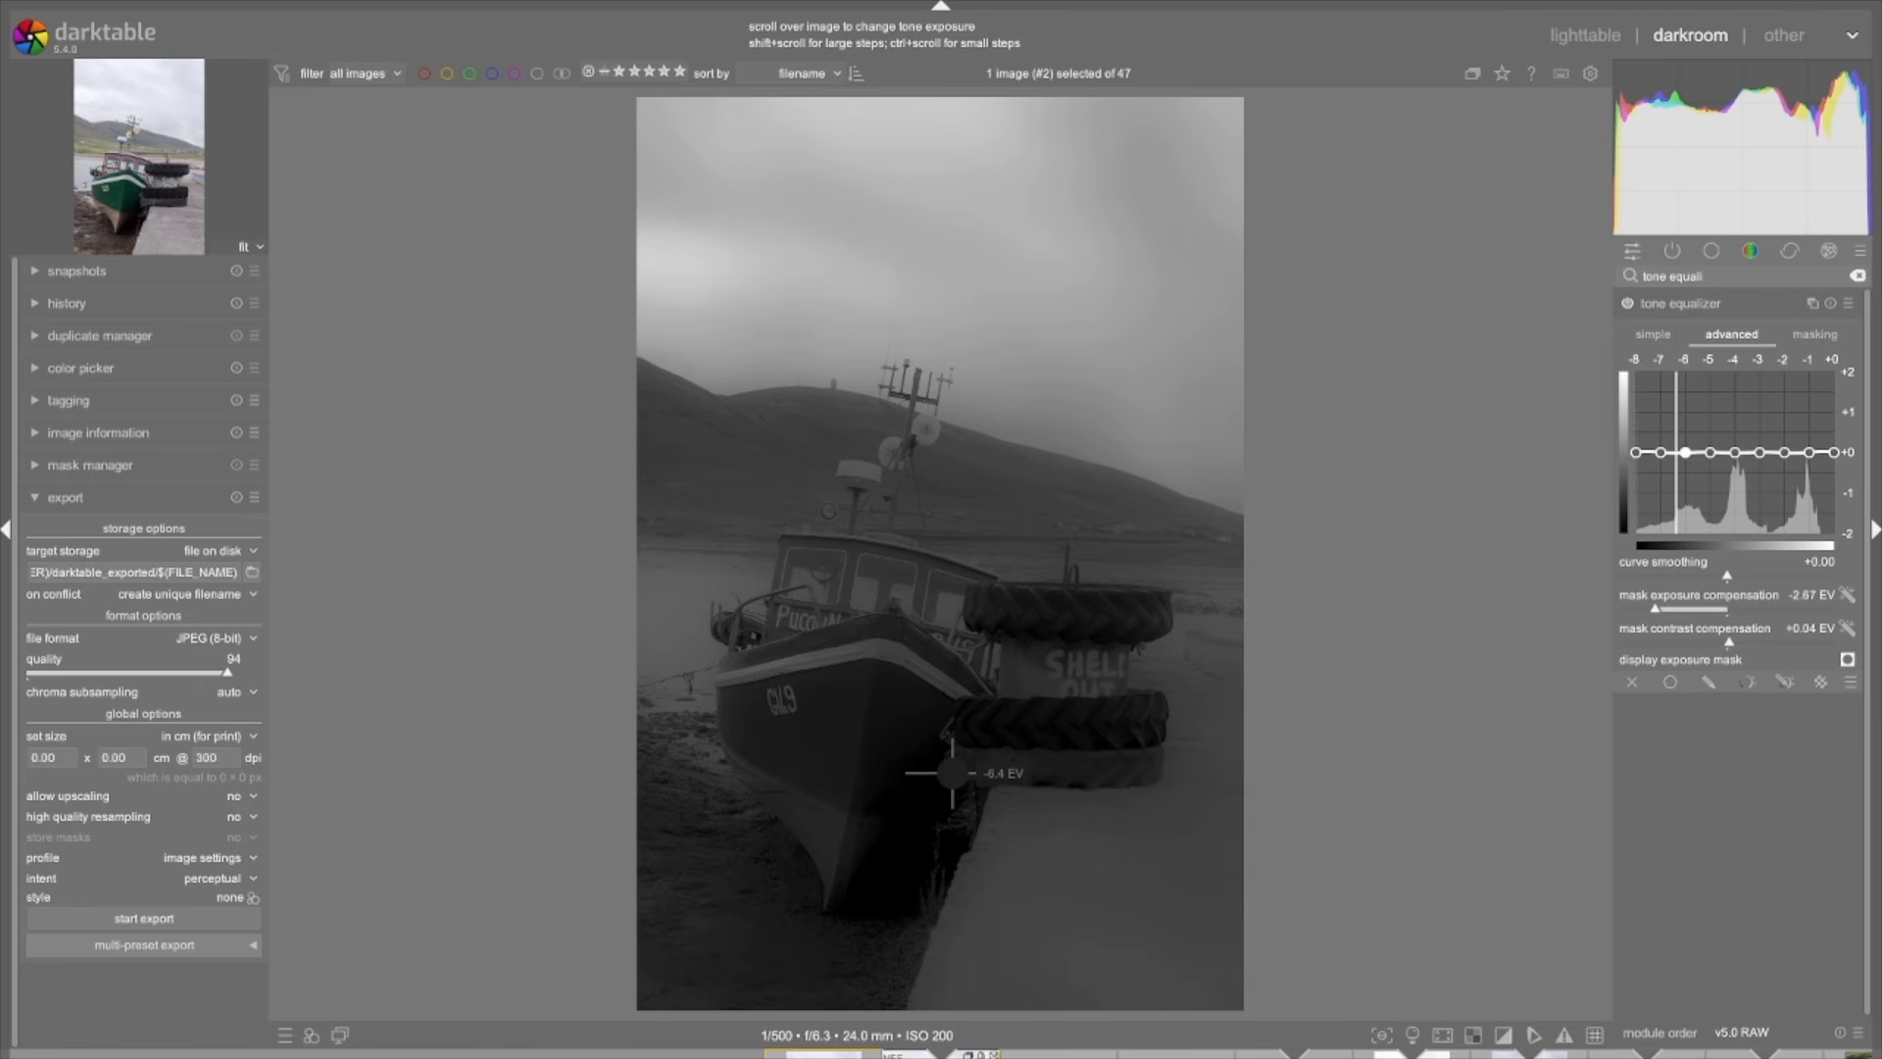
- Hide the exposure mask and lower the tone equalizer curve's -2 to 0 EV highlights to about -1 EV to darken the sky
click(1848, 660)
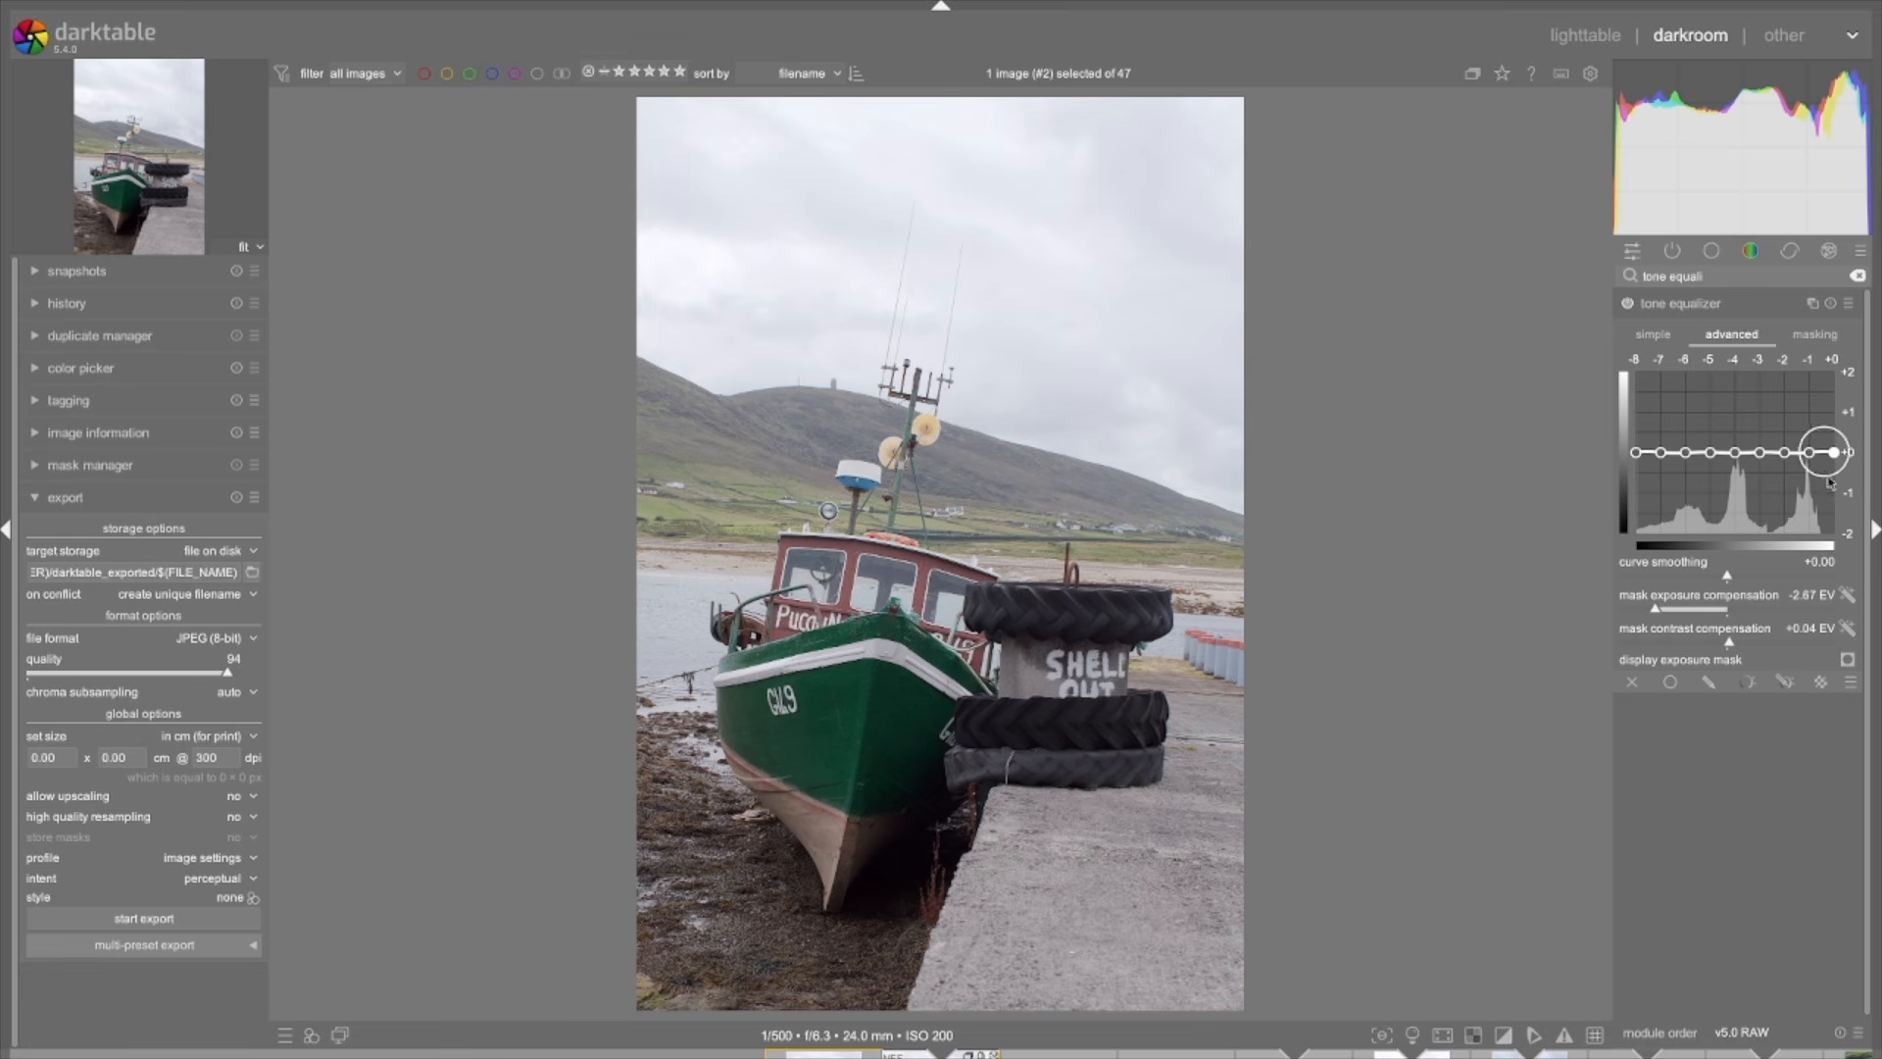
drag(1834, 456, 1786, 473)
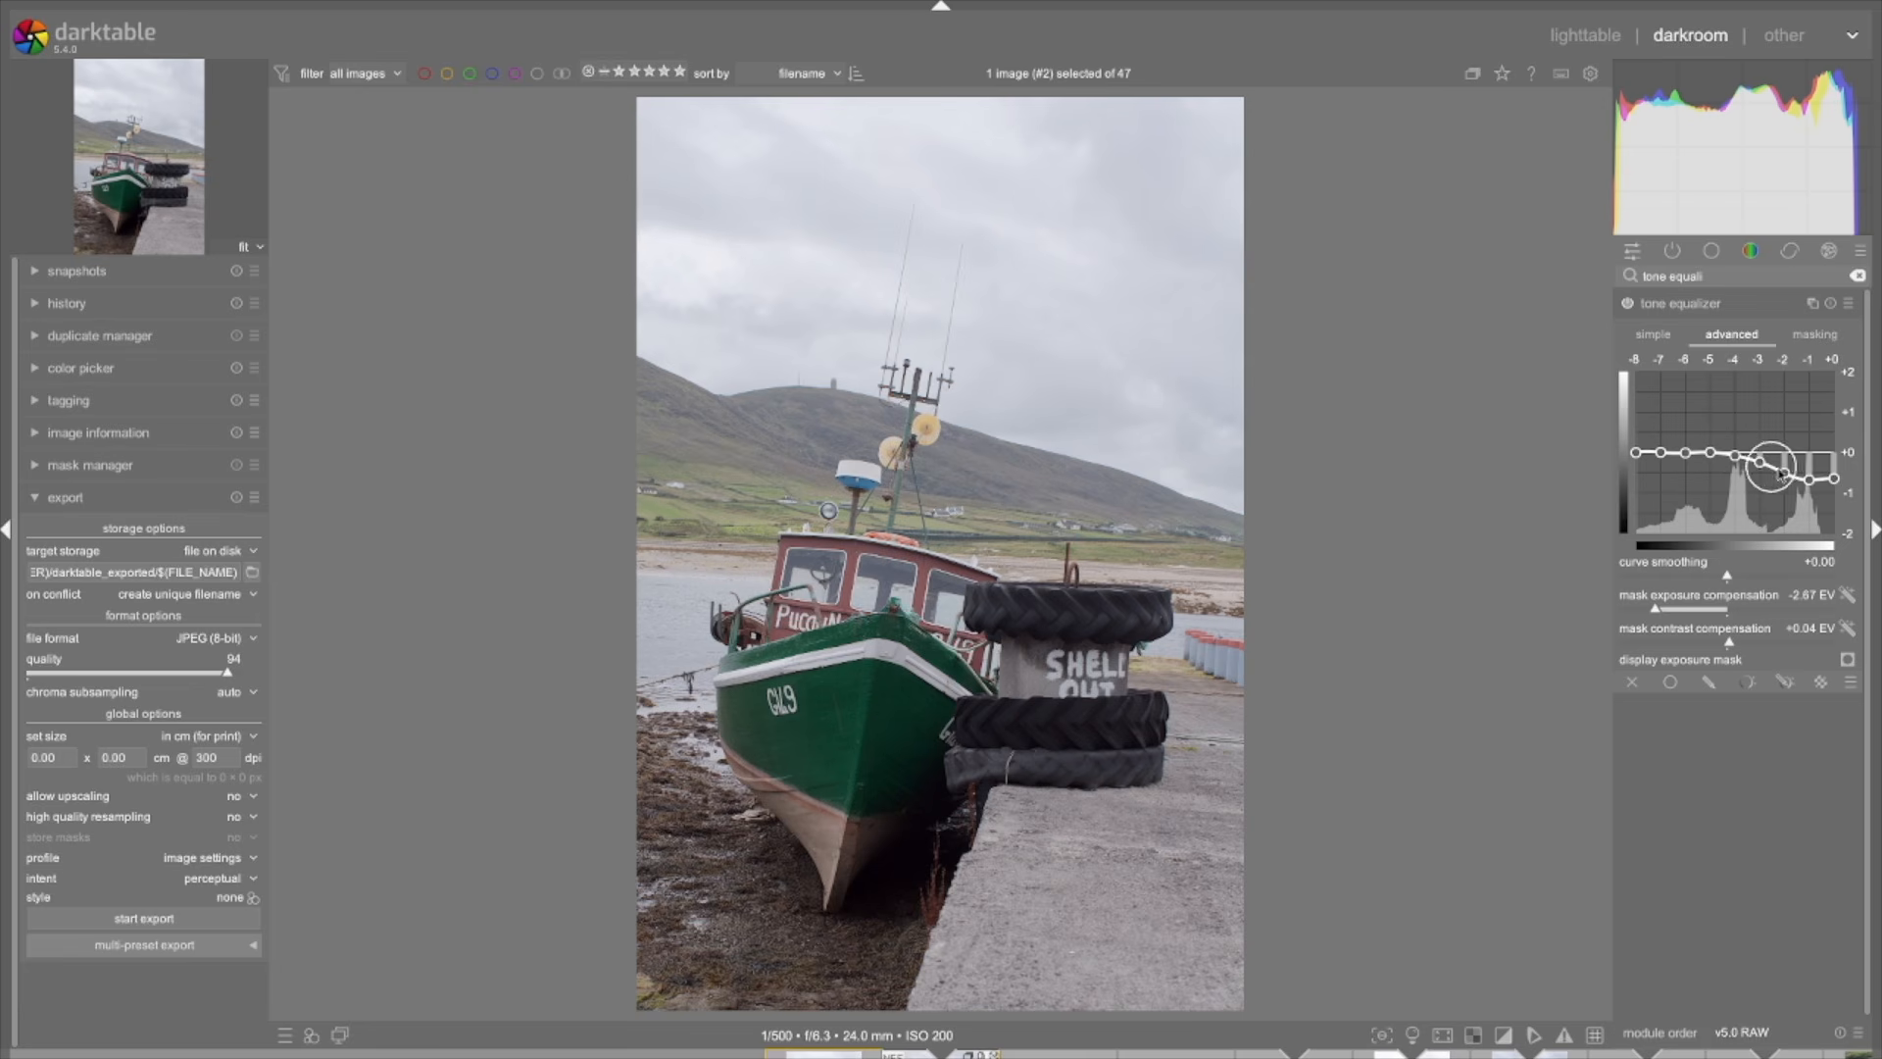
drag(1787, 476, 1832, 488)
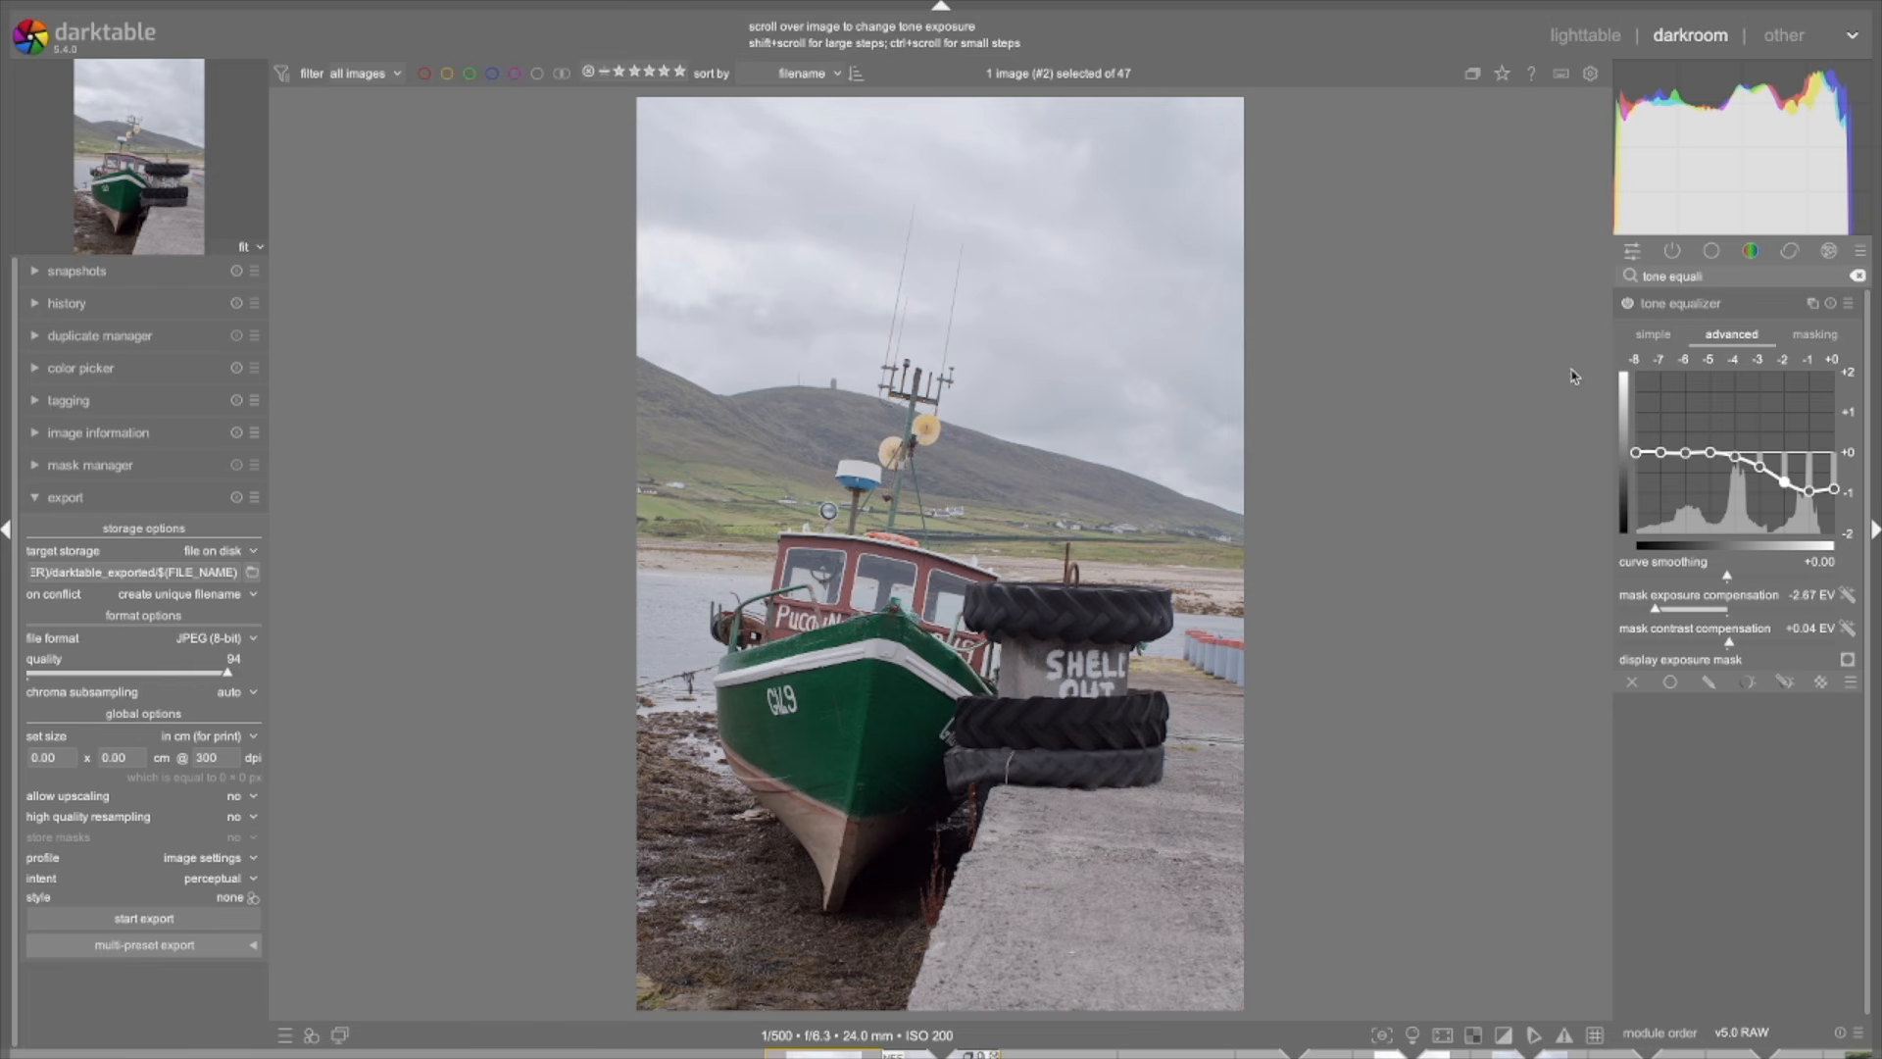
- Compare the photo with the tone equalizer off and on, leaving the module switched on
click(1629, 304)
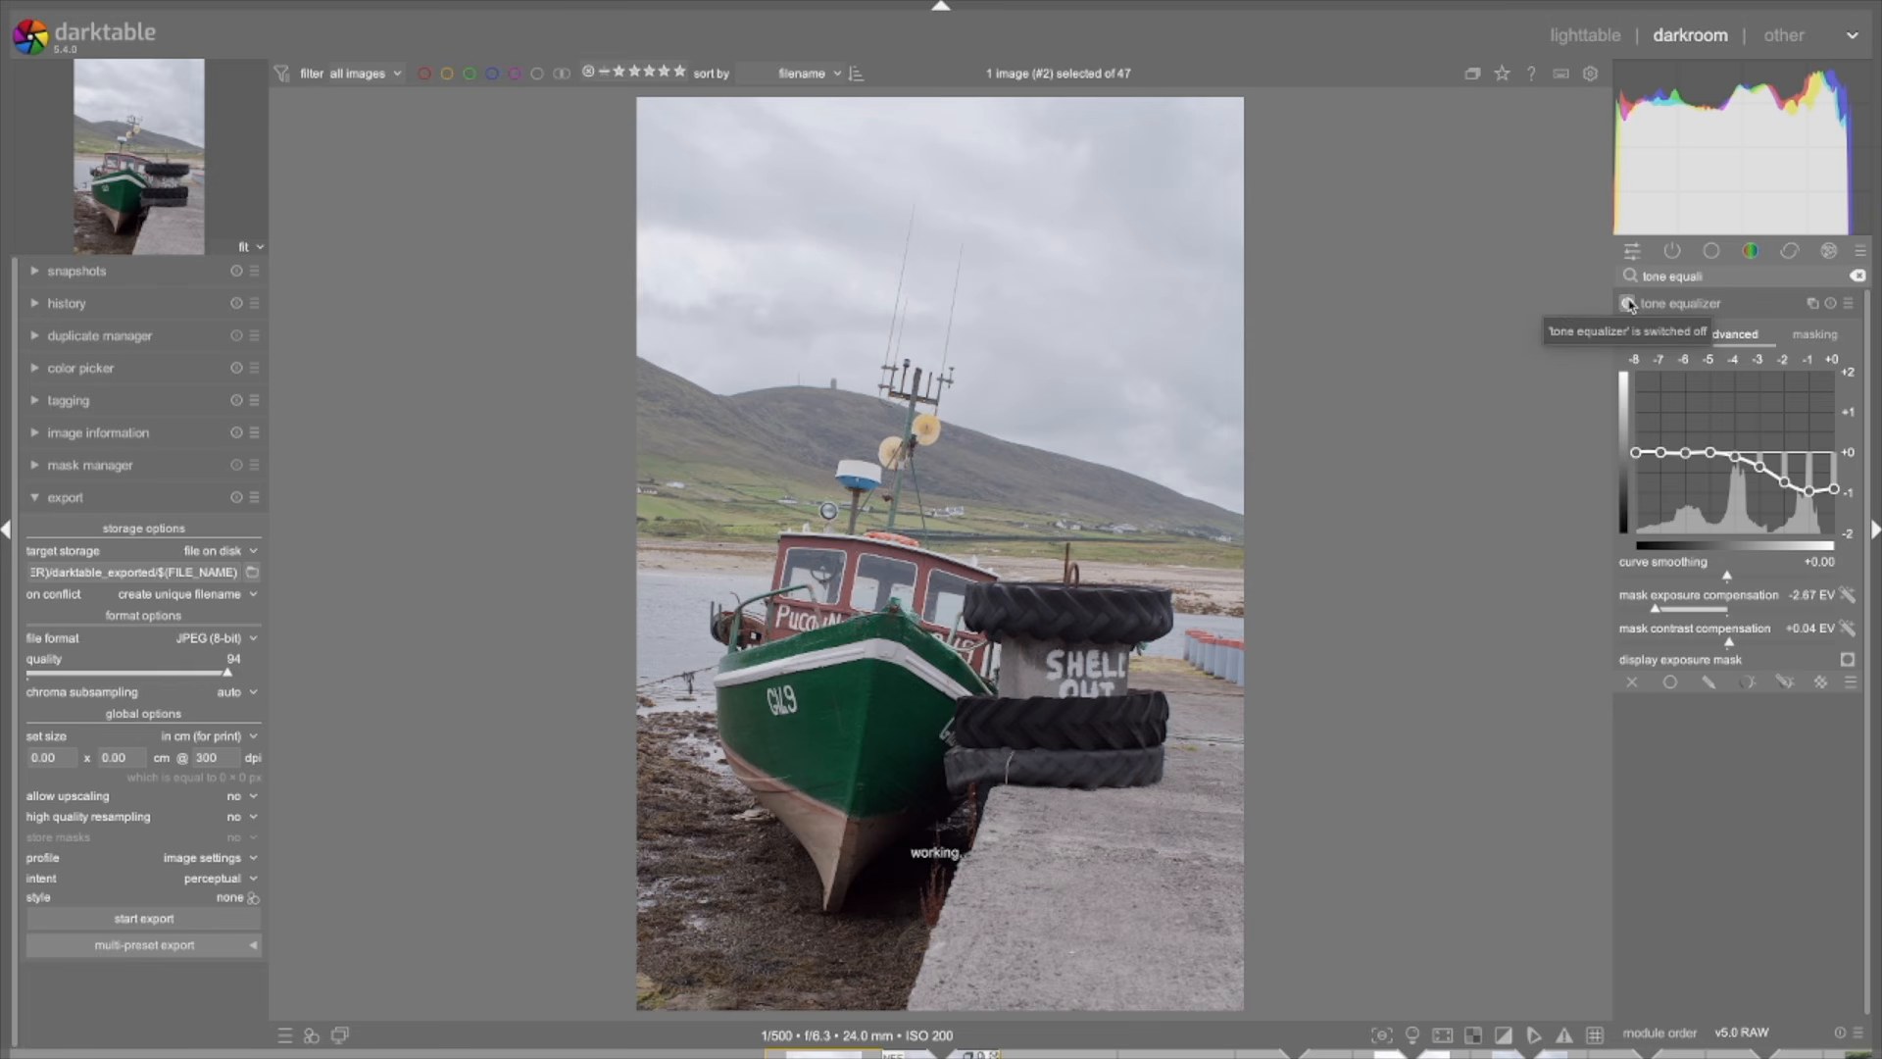
click(1629, 304)
click(1629, 304)
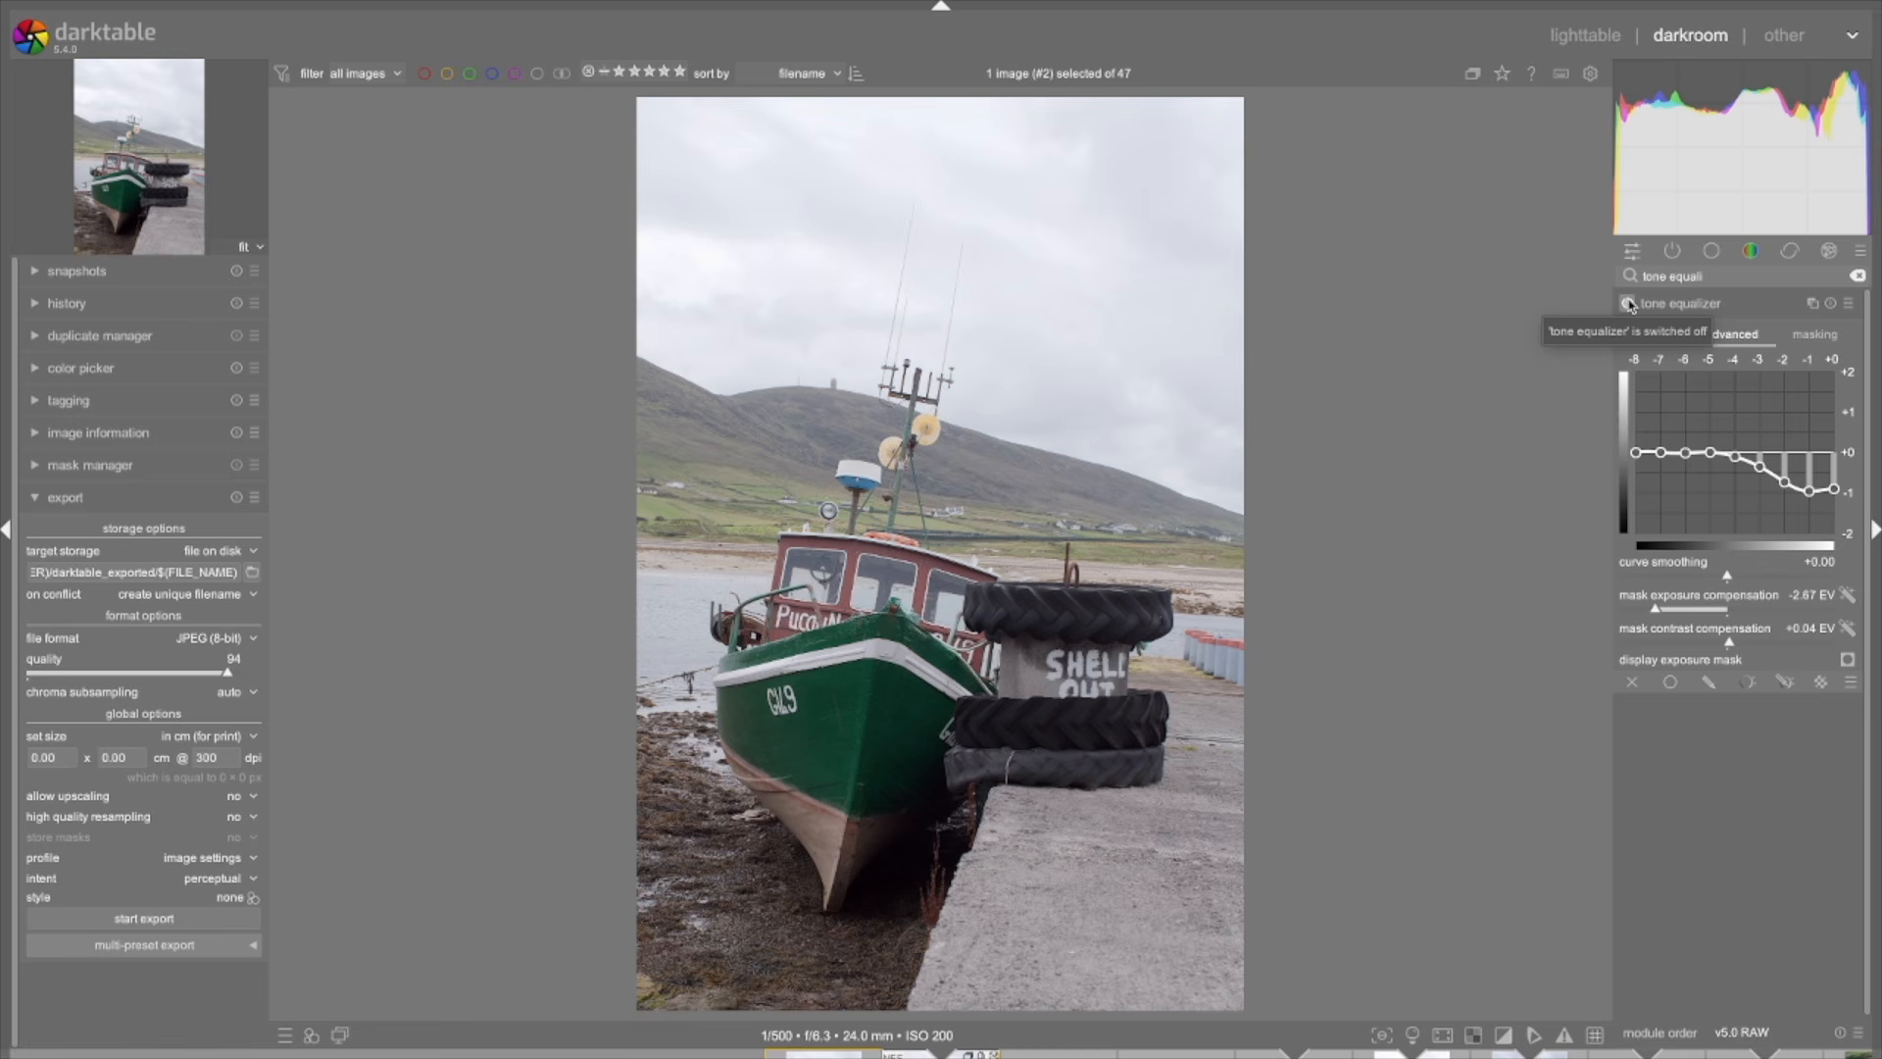
click(1628, 304)
click(1629, 304)
click(1628, 304)
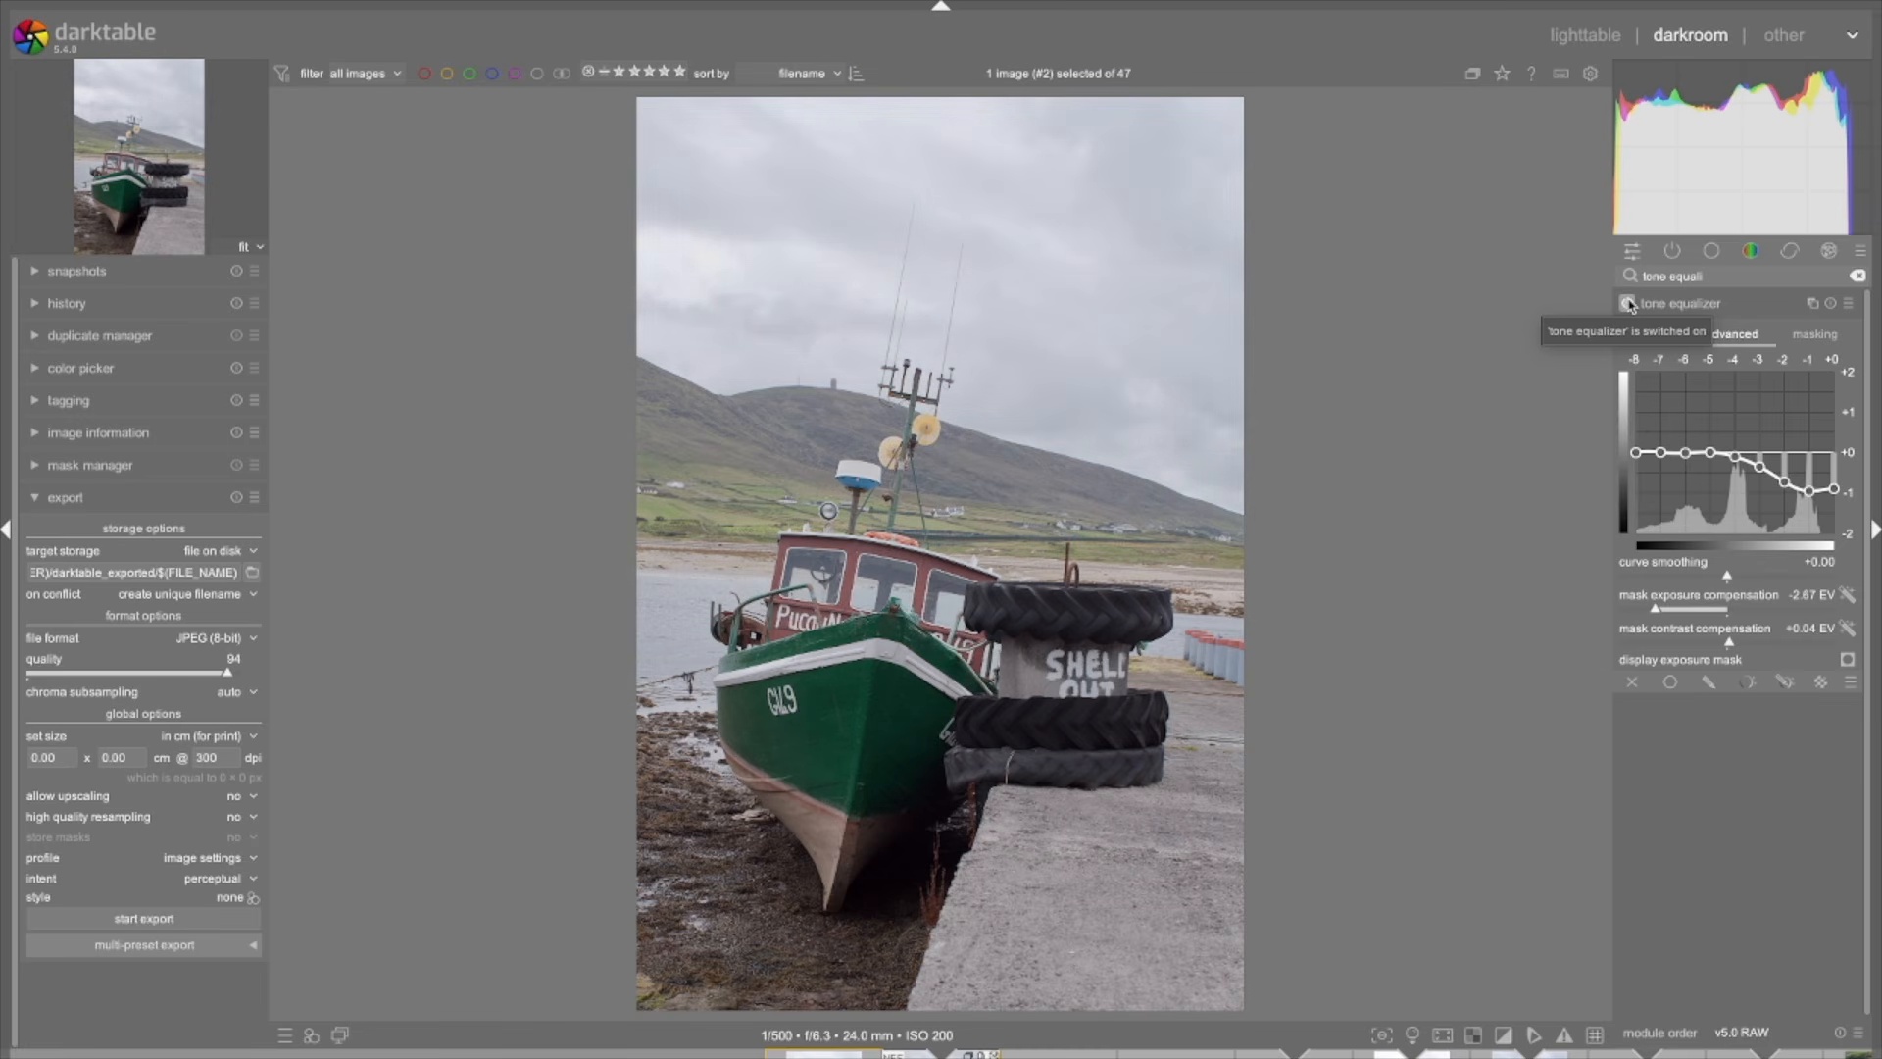
click(1629, 304)
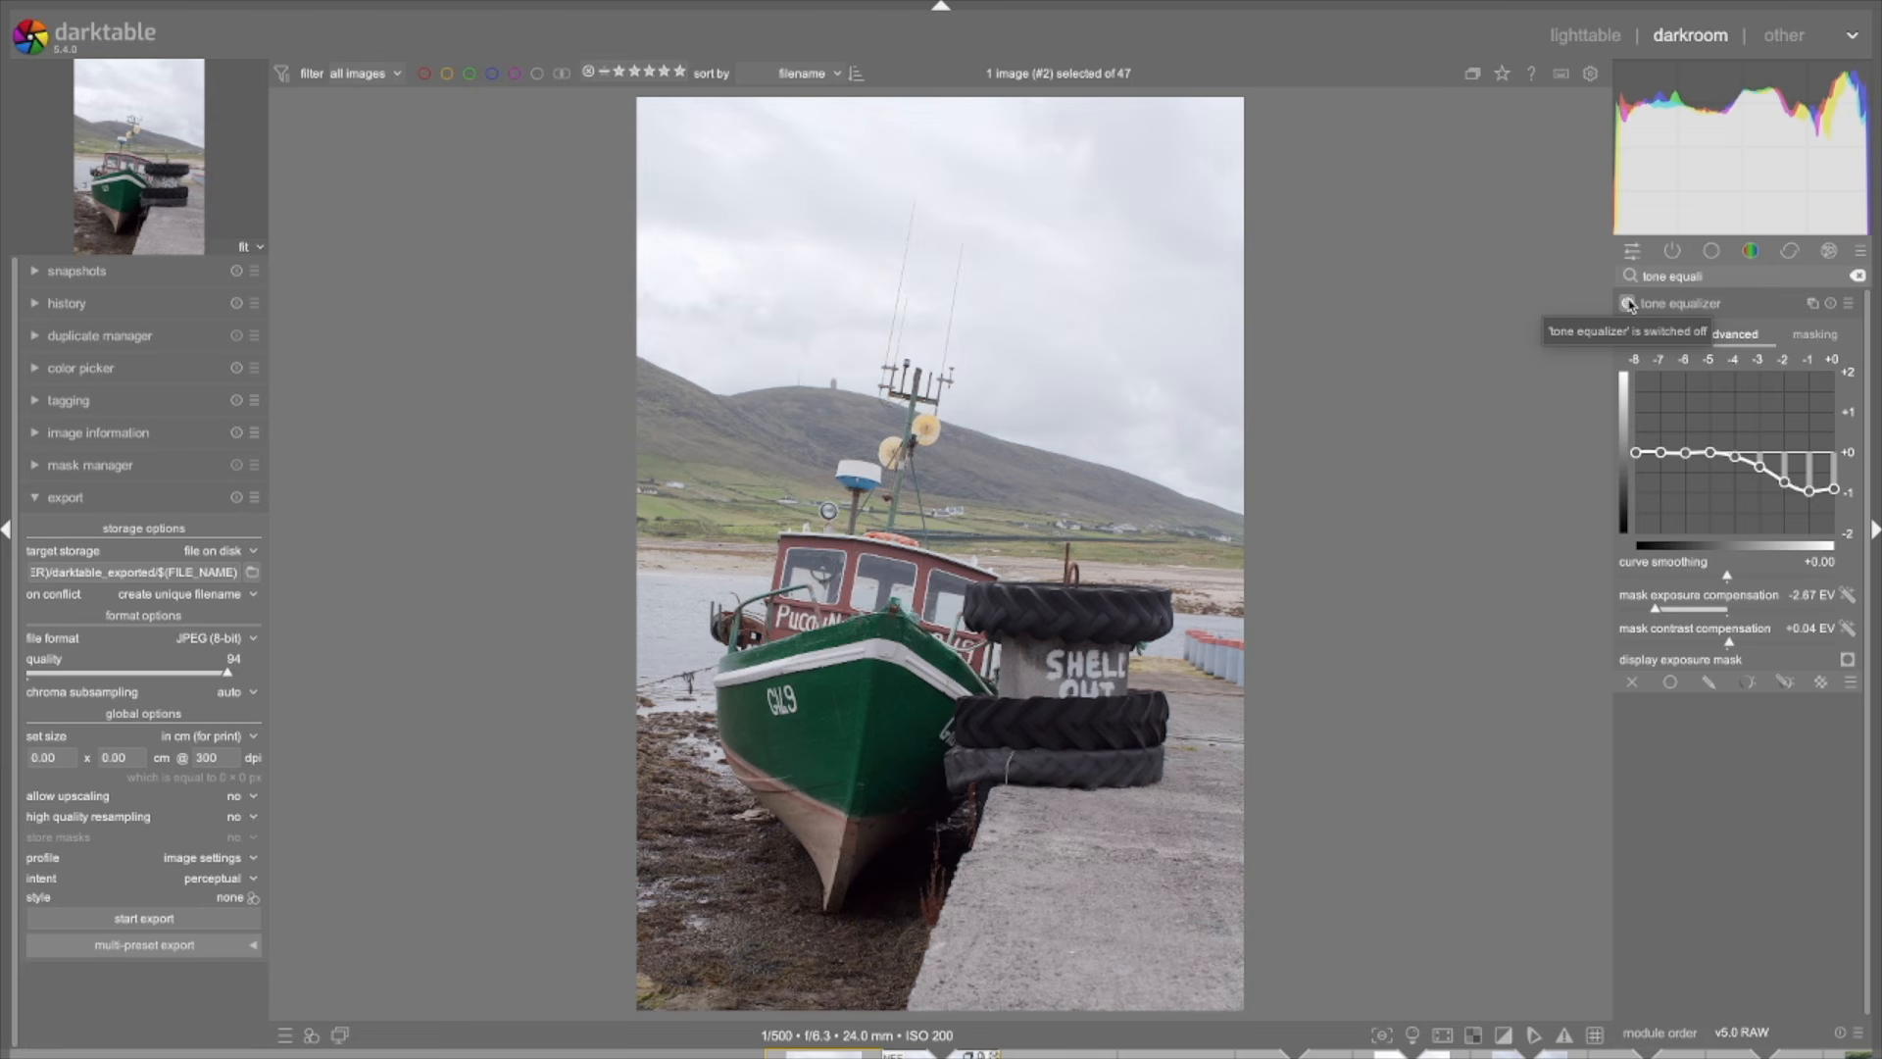
click(1628, 304)
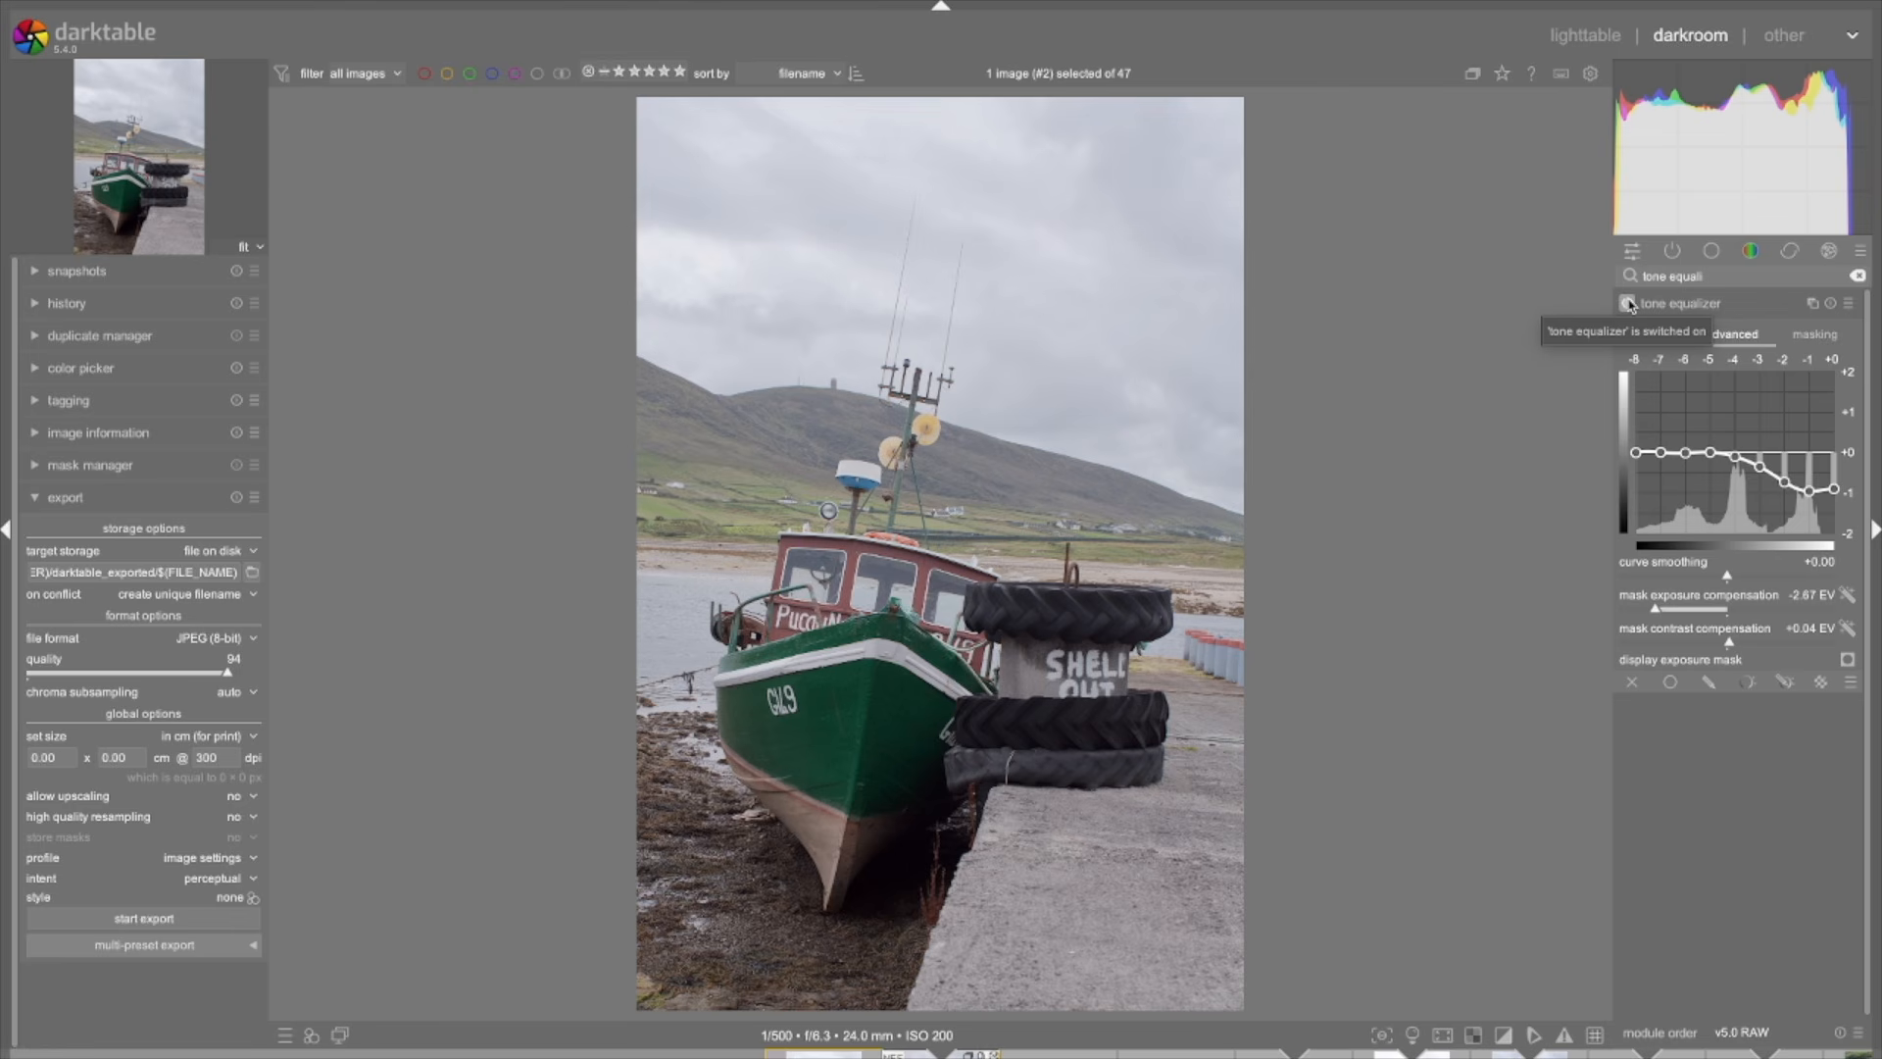
click(1629, 303)
click(1628, 304)
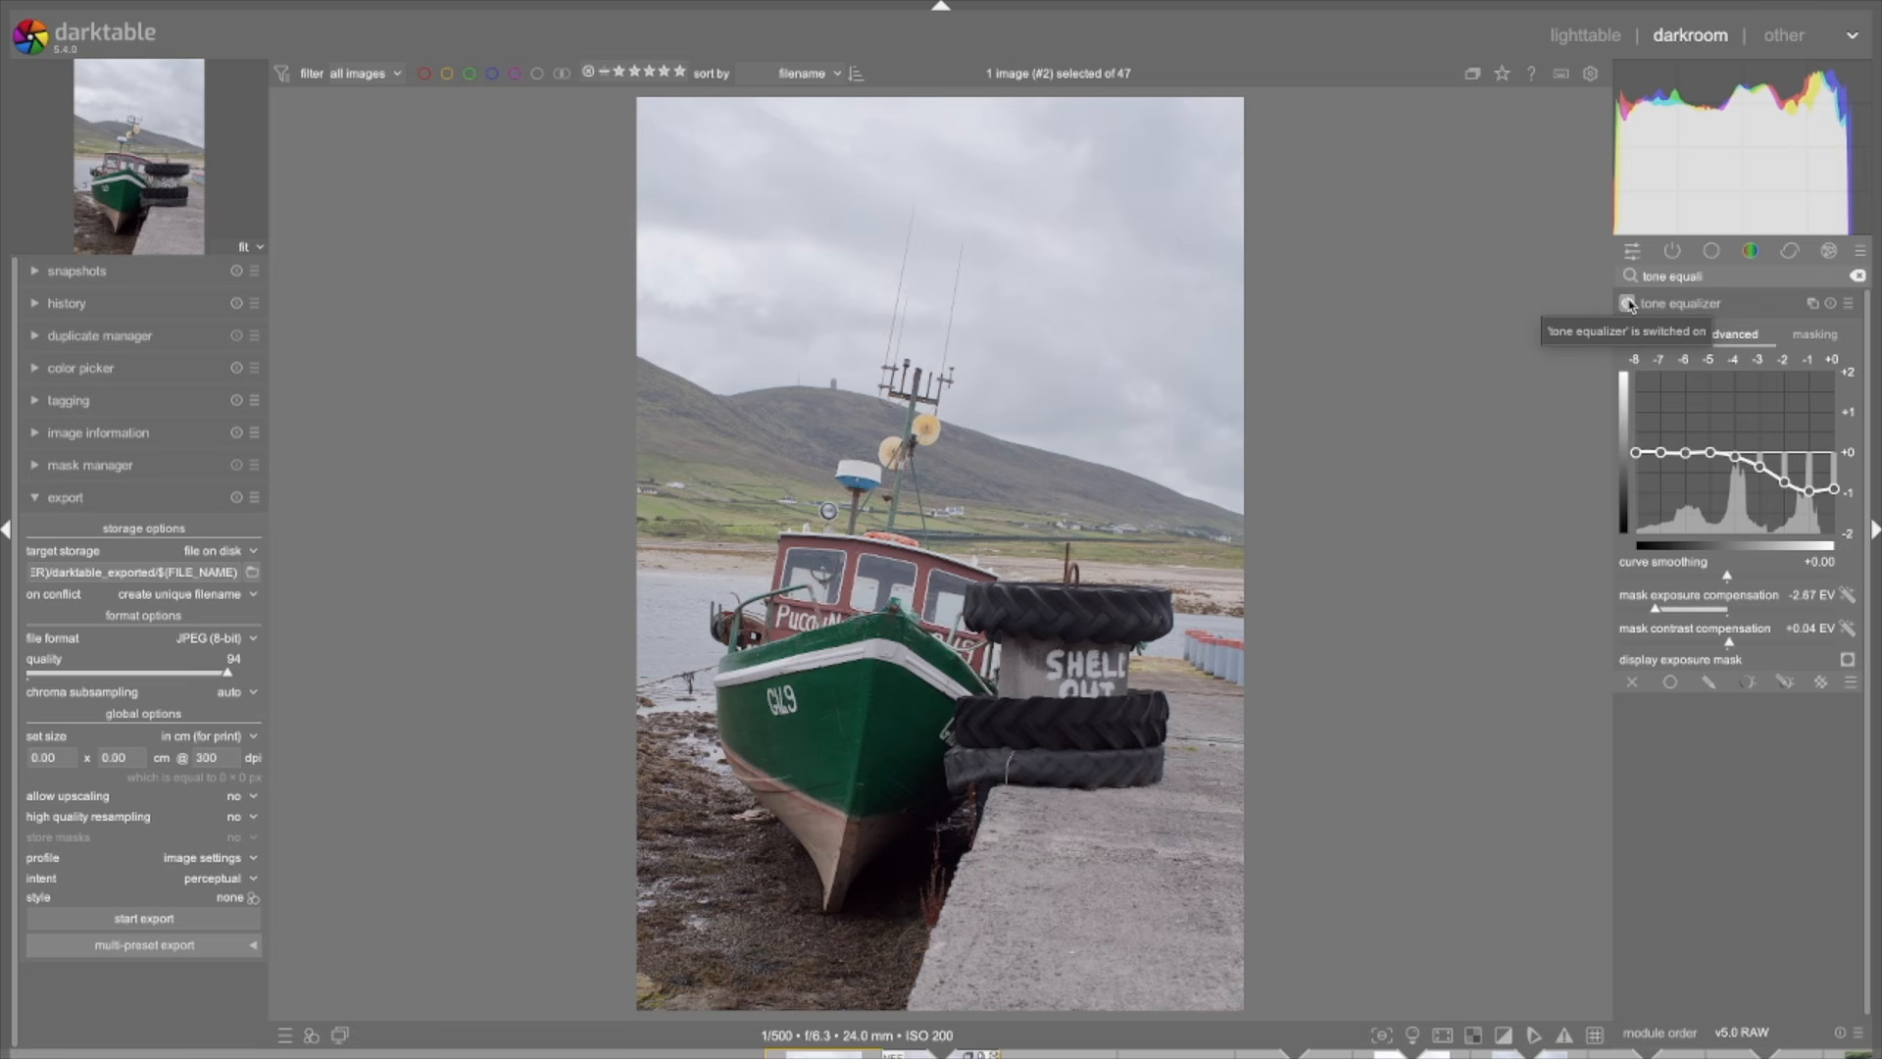